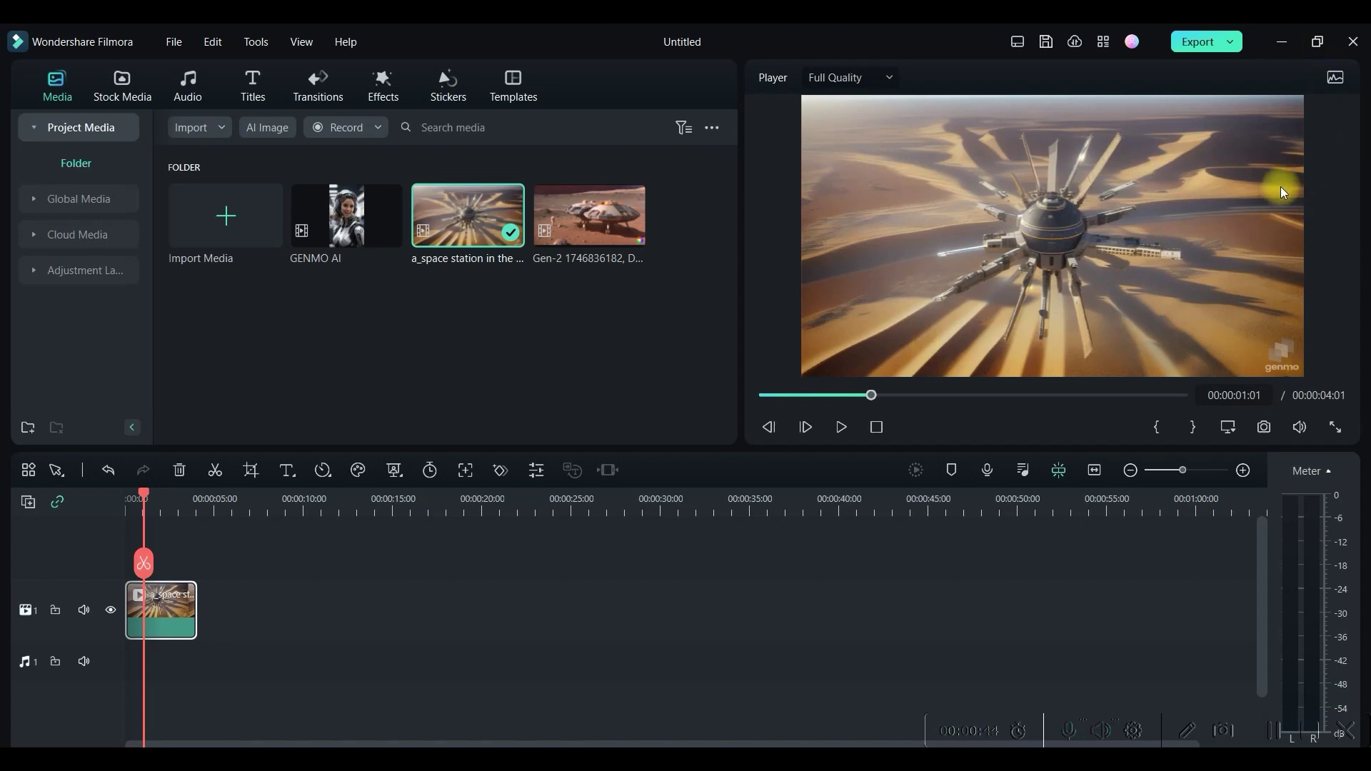
- Scale the space station clip to 108.36% and nudge it to X 80.21, Y -45.07 px
{"action": "left_click", "coordinate": [1018, 214]}
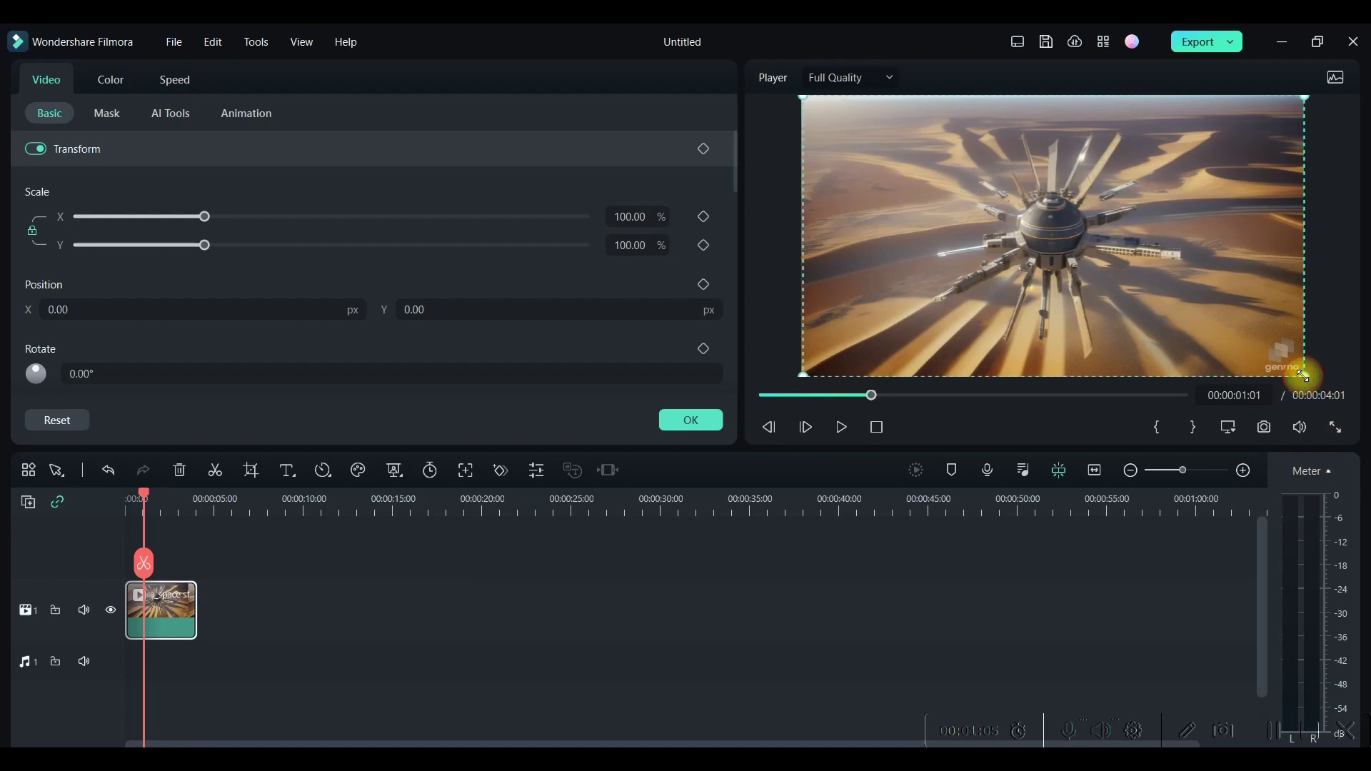
{"action": "left_click_drag", "start_coordinate": [1302, 374], "coordinate": [1342, 399]}
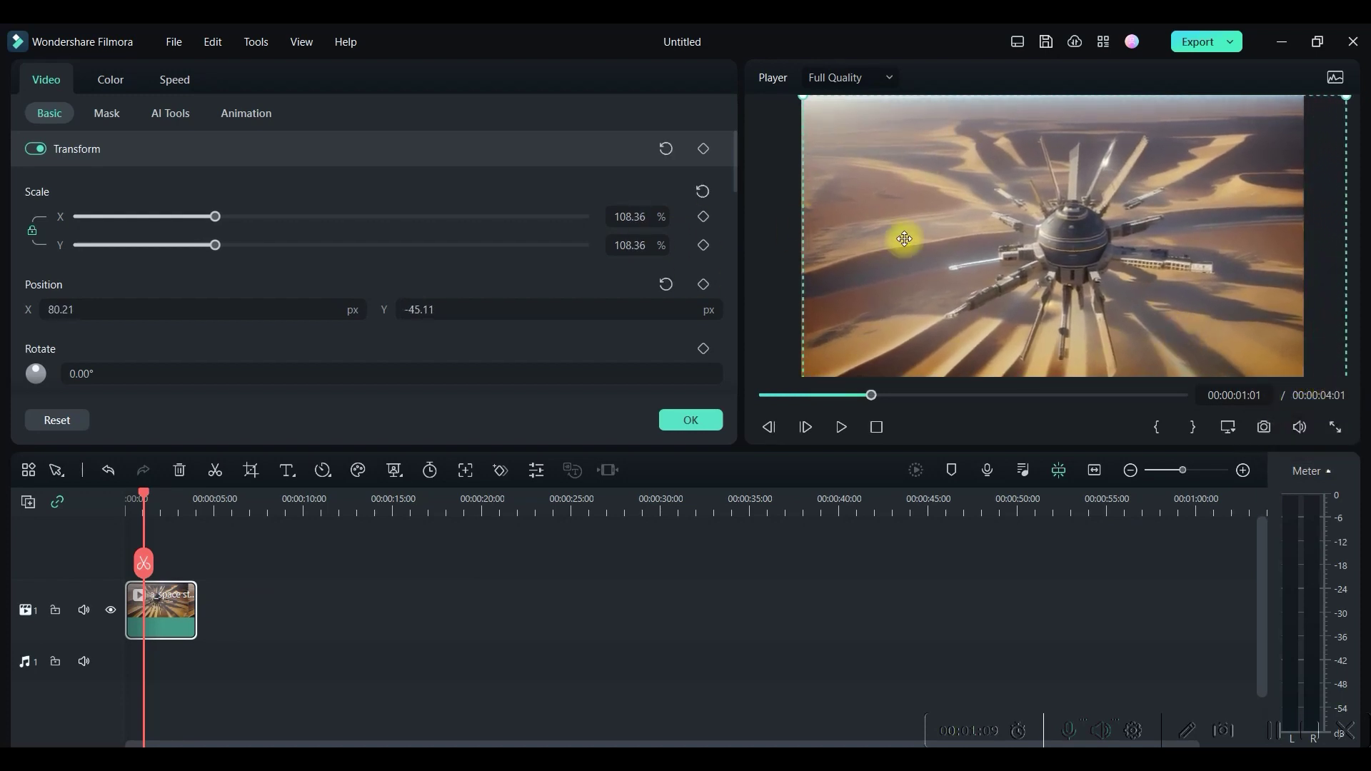
{"action": "left_click_drag", "start_coordinate": [904, 237], "coordinate": [905, 238]}
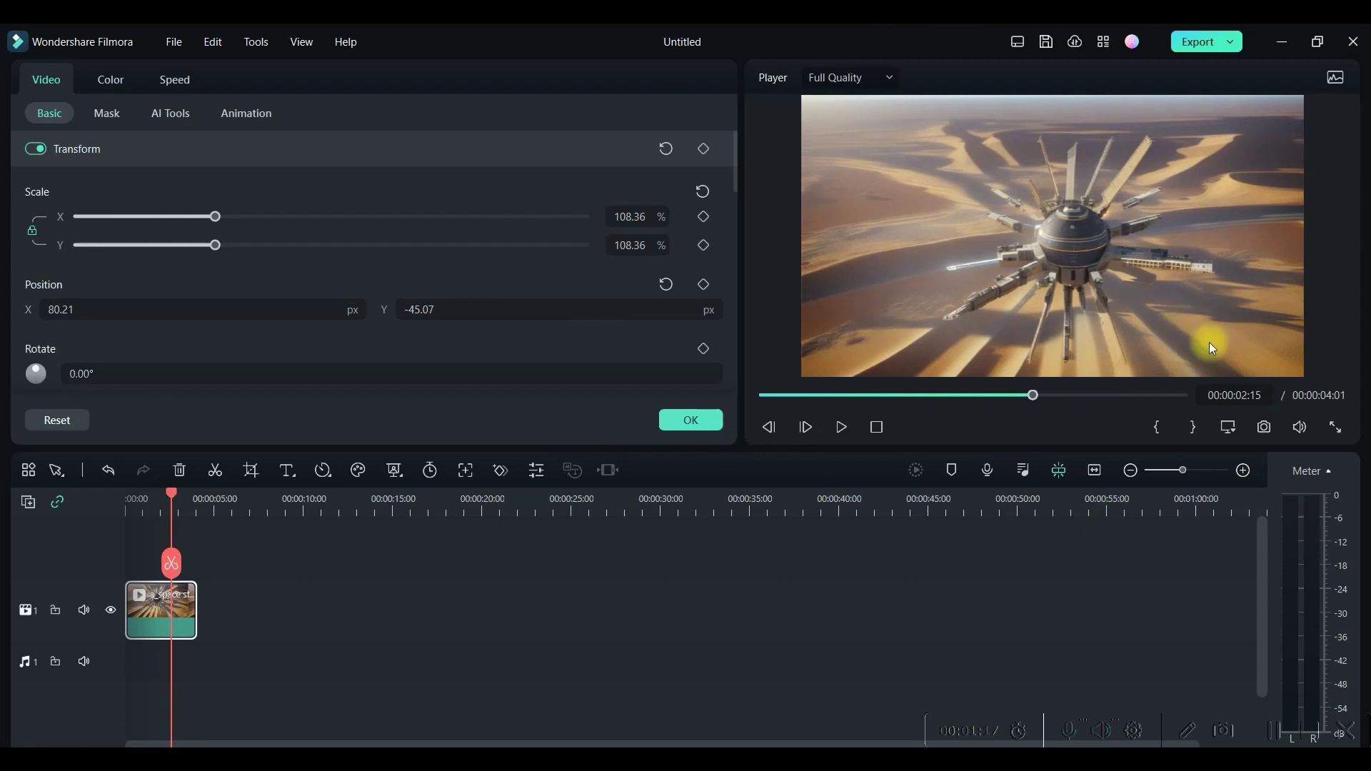
- Add the Gen-2 clip after the space station clip, dismiss the mismatch prompt, and enlarge it
{"action": "left_click", "coordinate": [310, 583]}
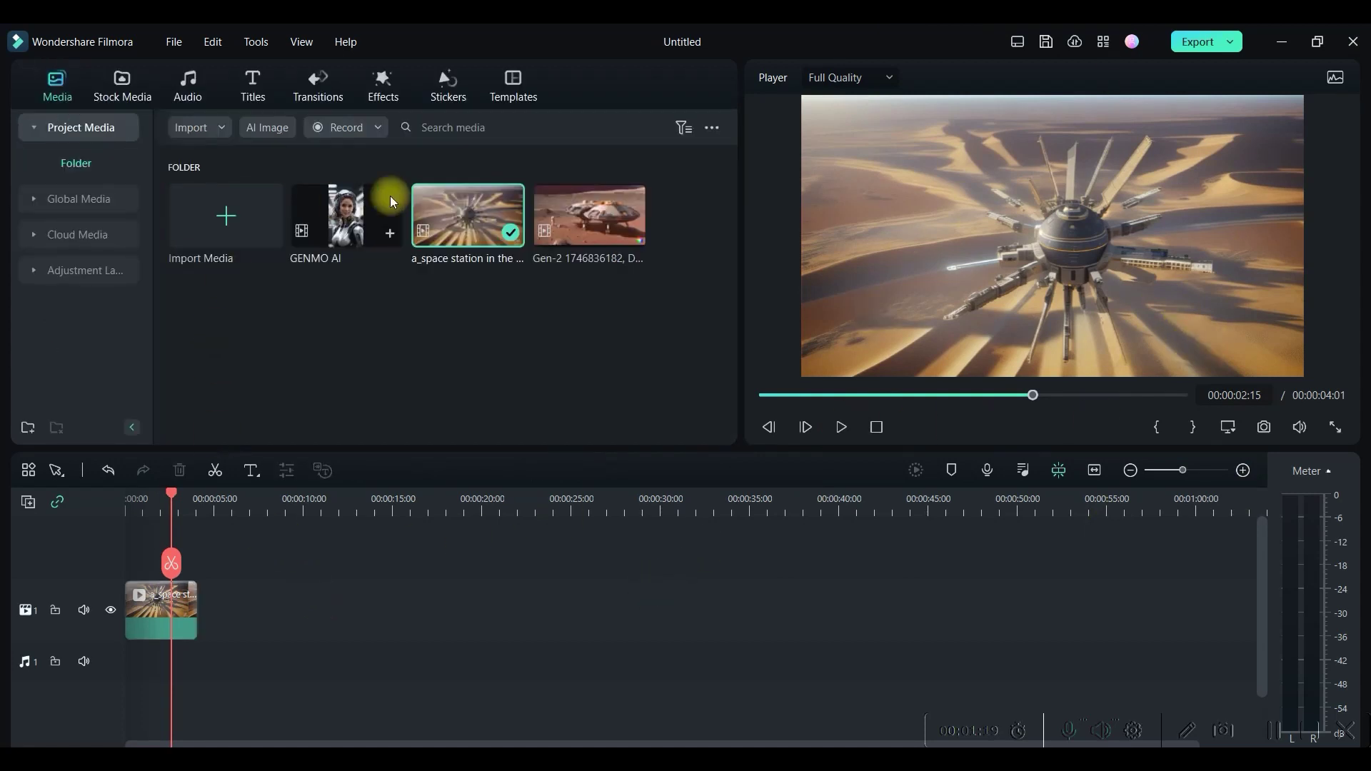
{"action": "left_click_drag", "start_coordinate": [617, 217], "coordinate": [193, 648]}
{"action": "left_click", "coordinate": [872, 252]}
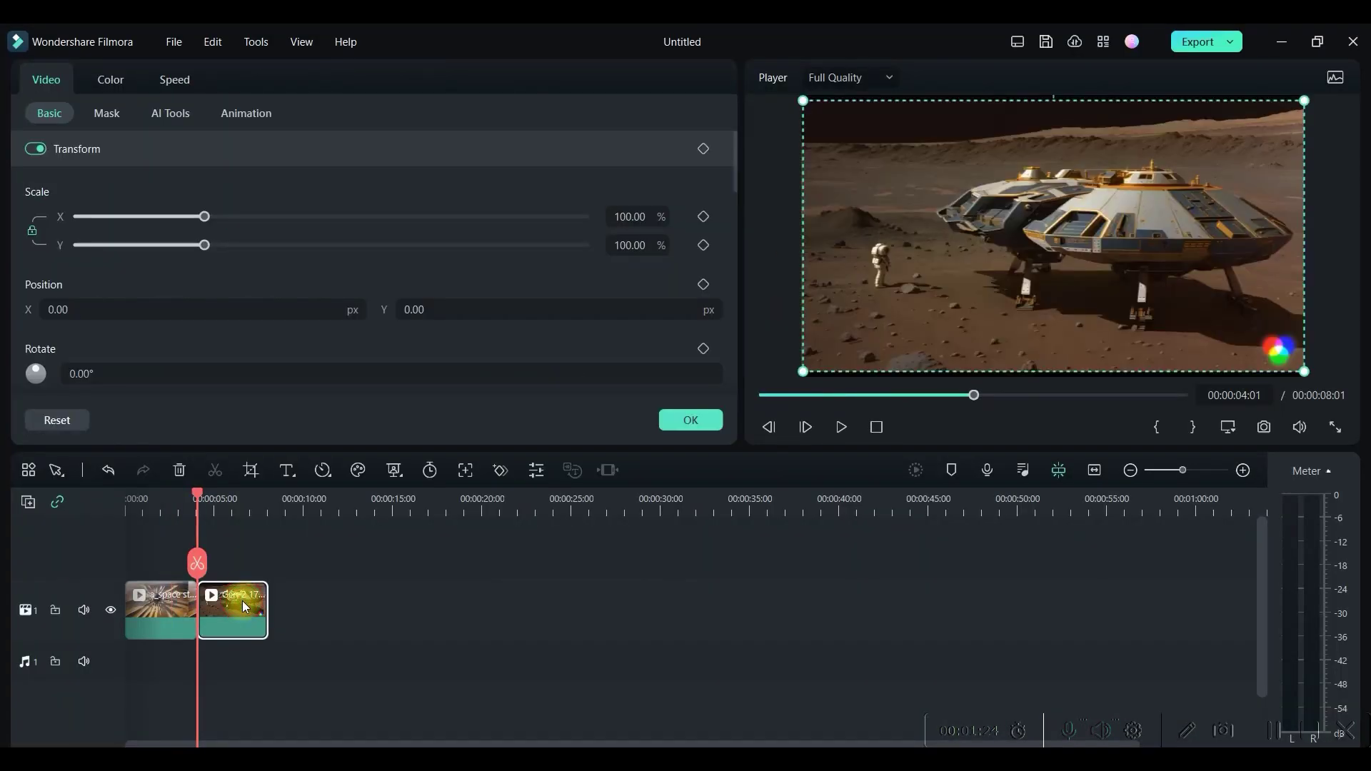
{"action": "left_click_drag", "start_coordinate": [1305, 370], "coordinate": [1343, 396]}
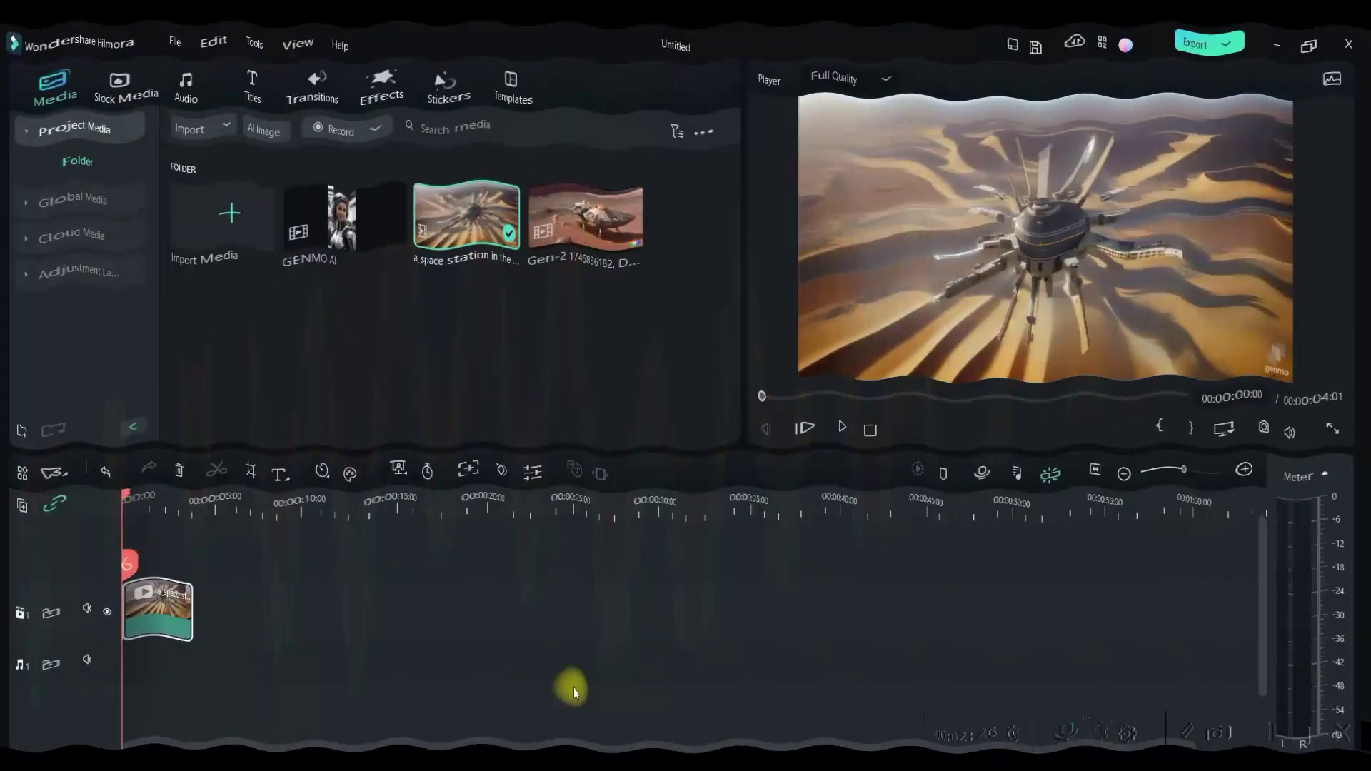
- Crop the space station clip to 16:9 at 2107 x 1185, apply it, and pause playback
{"action": "left_click", "coordinate": [249, 470]}
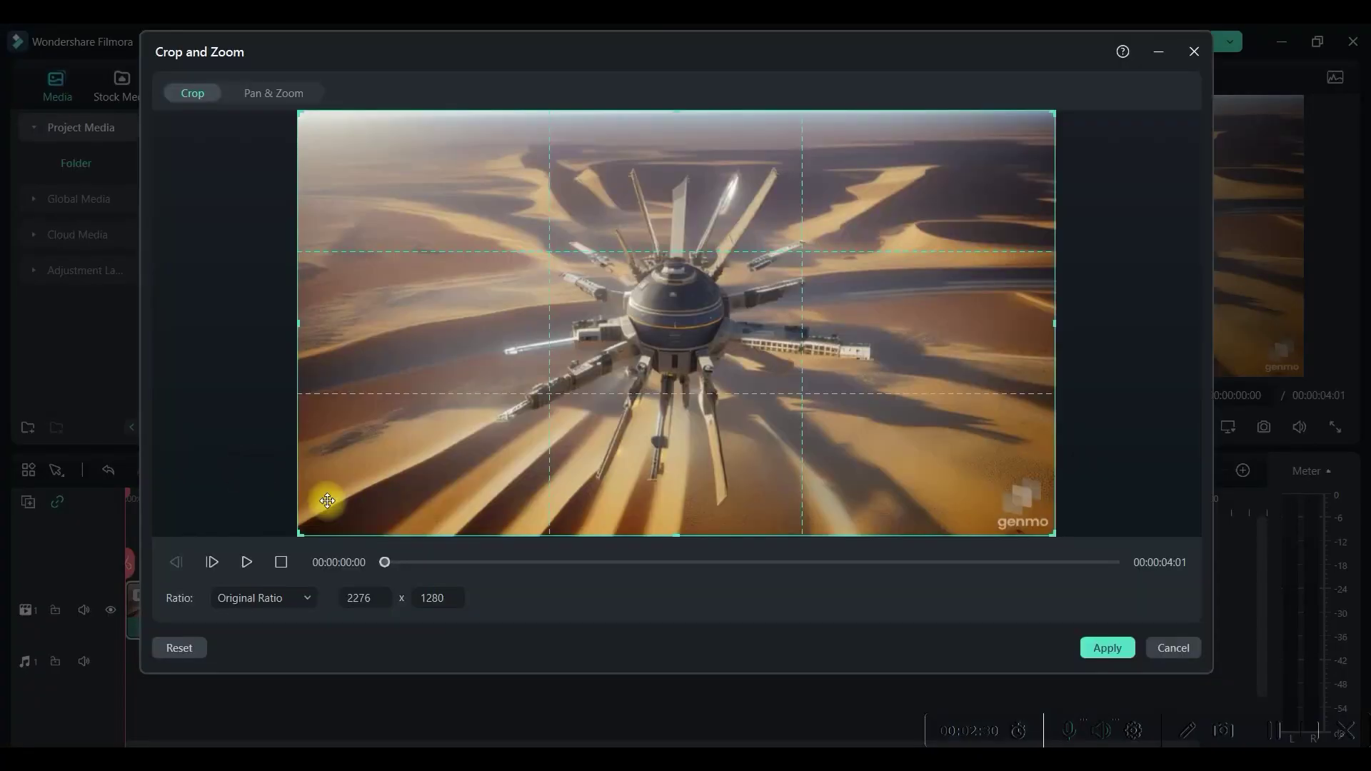
{"action": "left_click", "coordinate": [269, 597]}
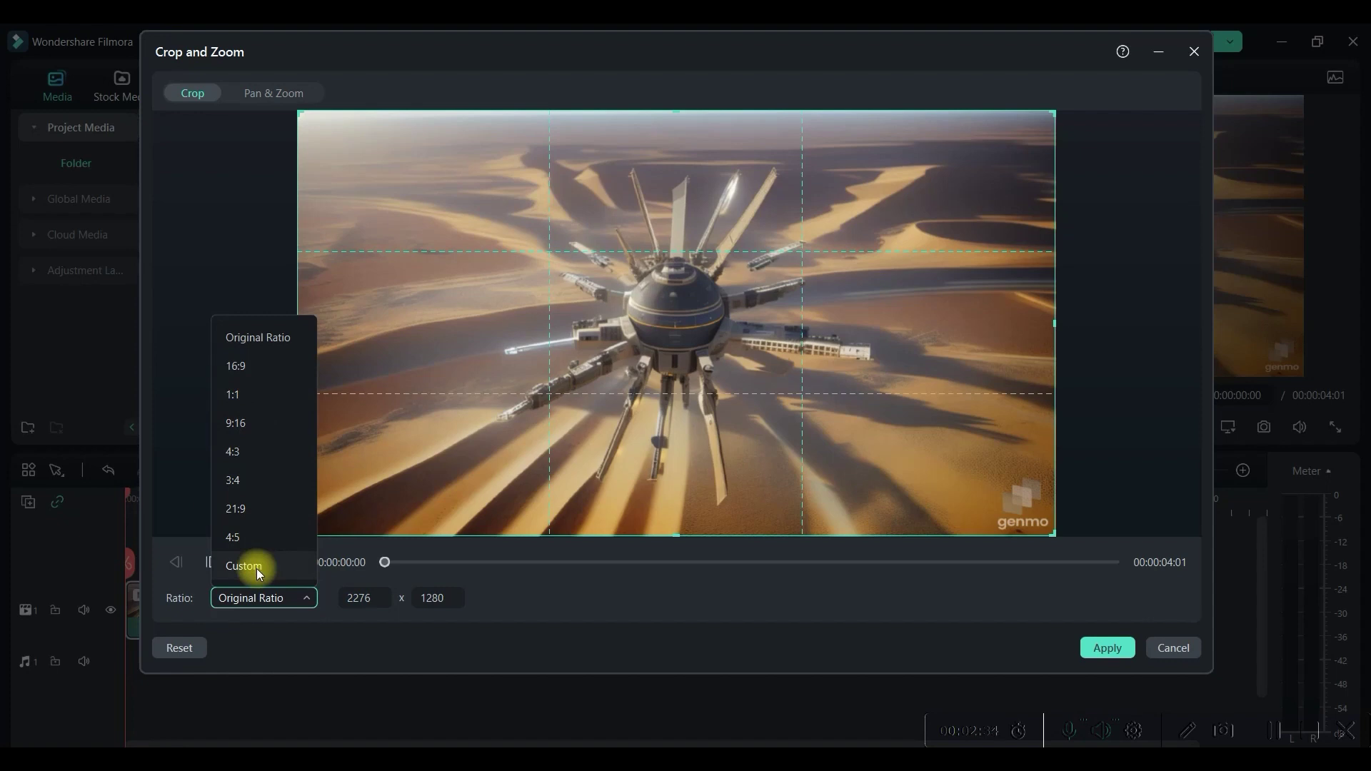
{"action": "left_click", "coordinate": [261, 366]}
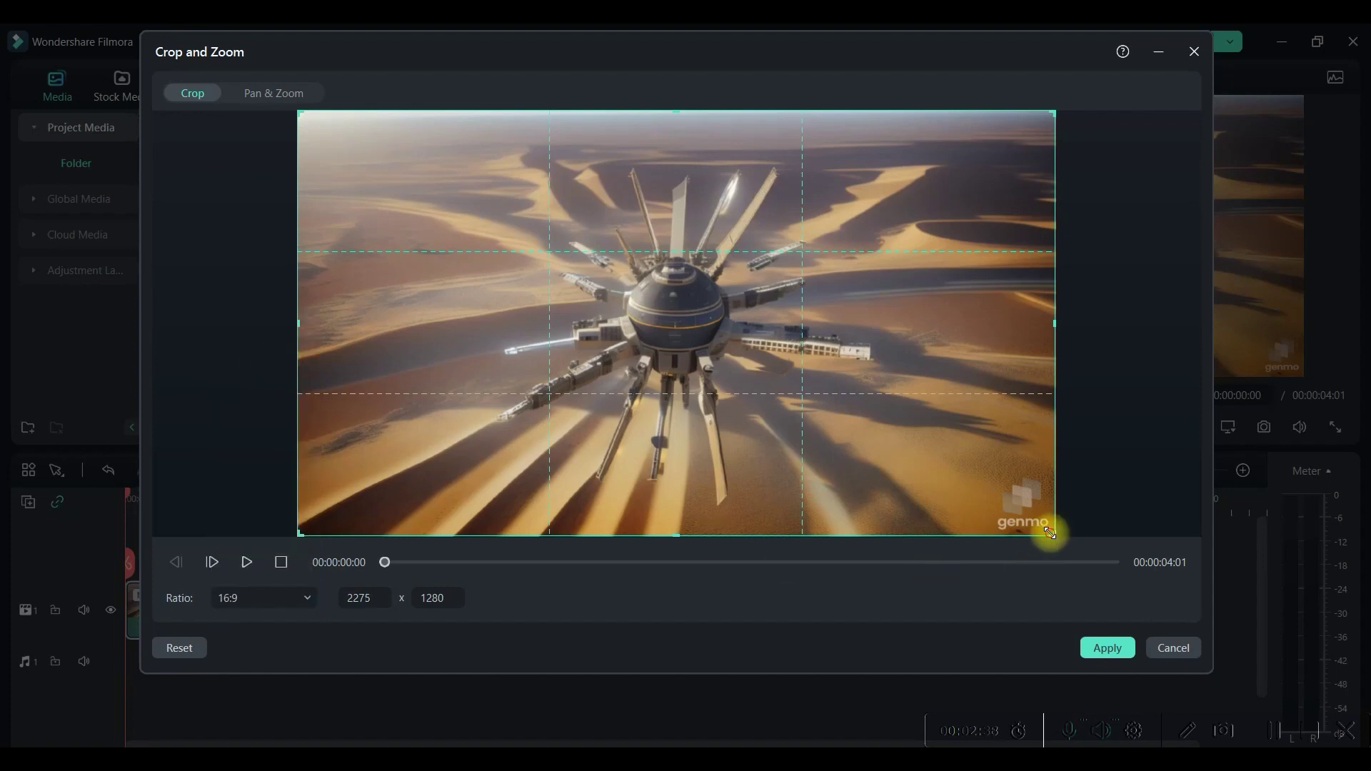
{"action": "left_click_drag", "start_coordinate": [1050, 533], "coordinate": [997, 500]}
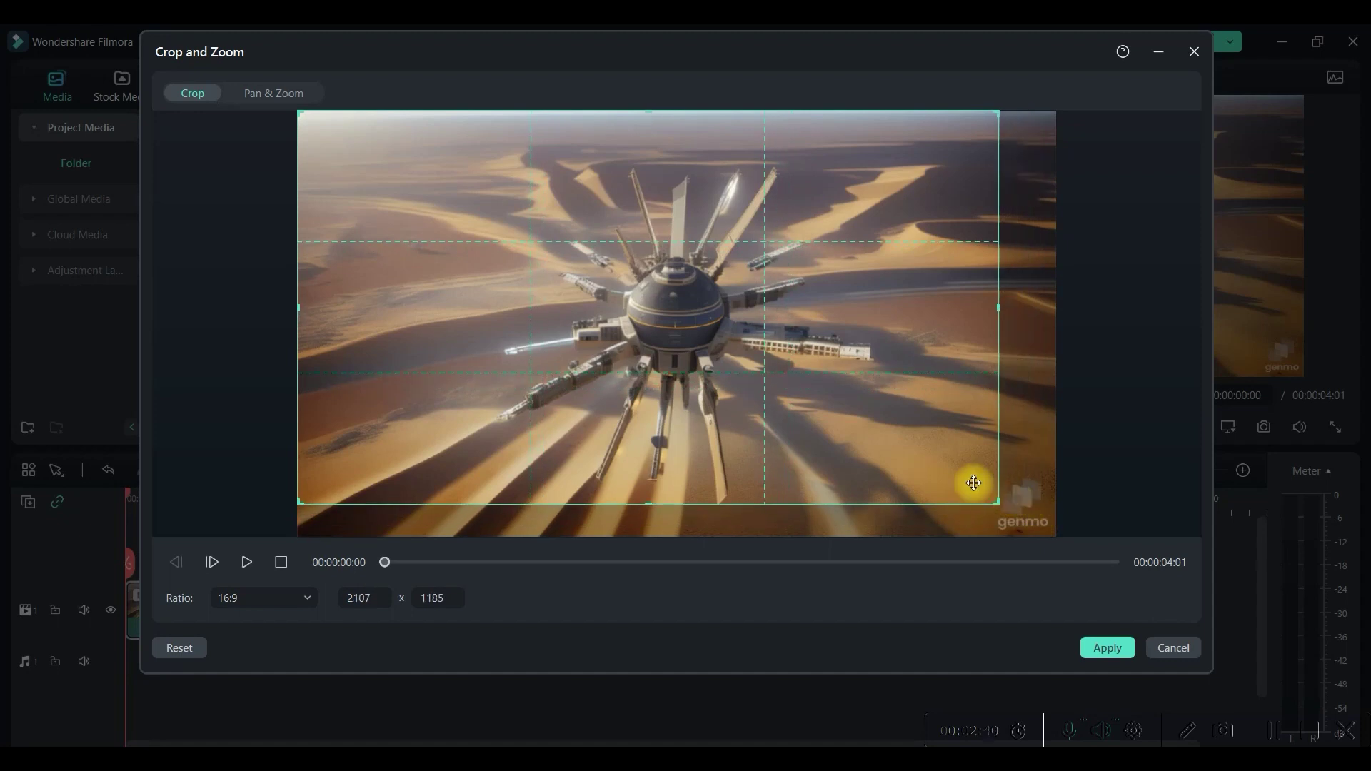
{"action": "left_click", "coordinate": [1103, 647]}
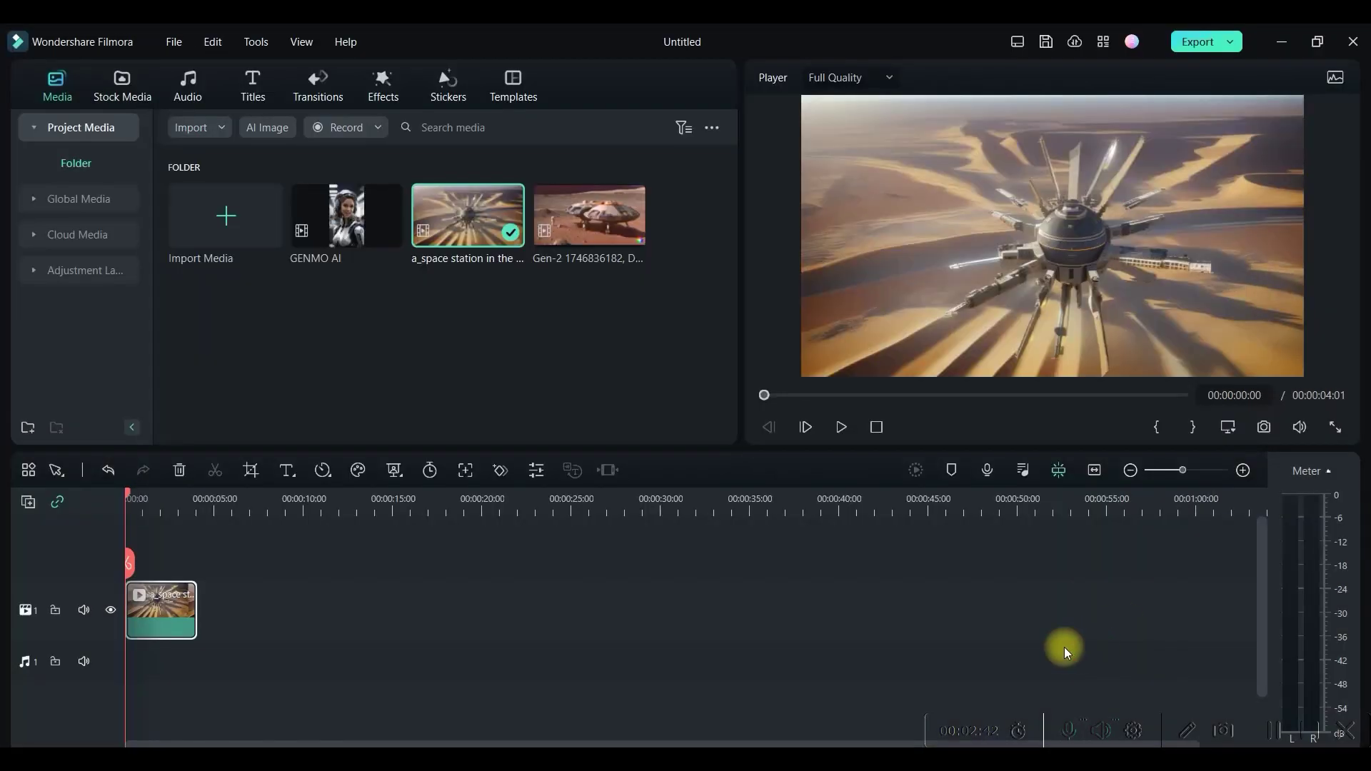
{"action": "left_click", "coordinate": [846, 429]}
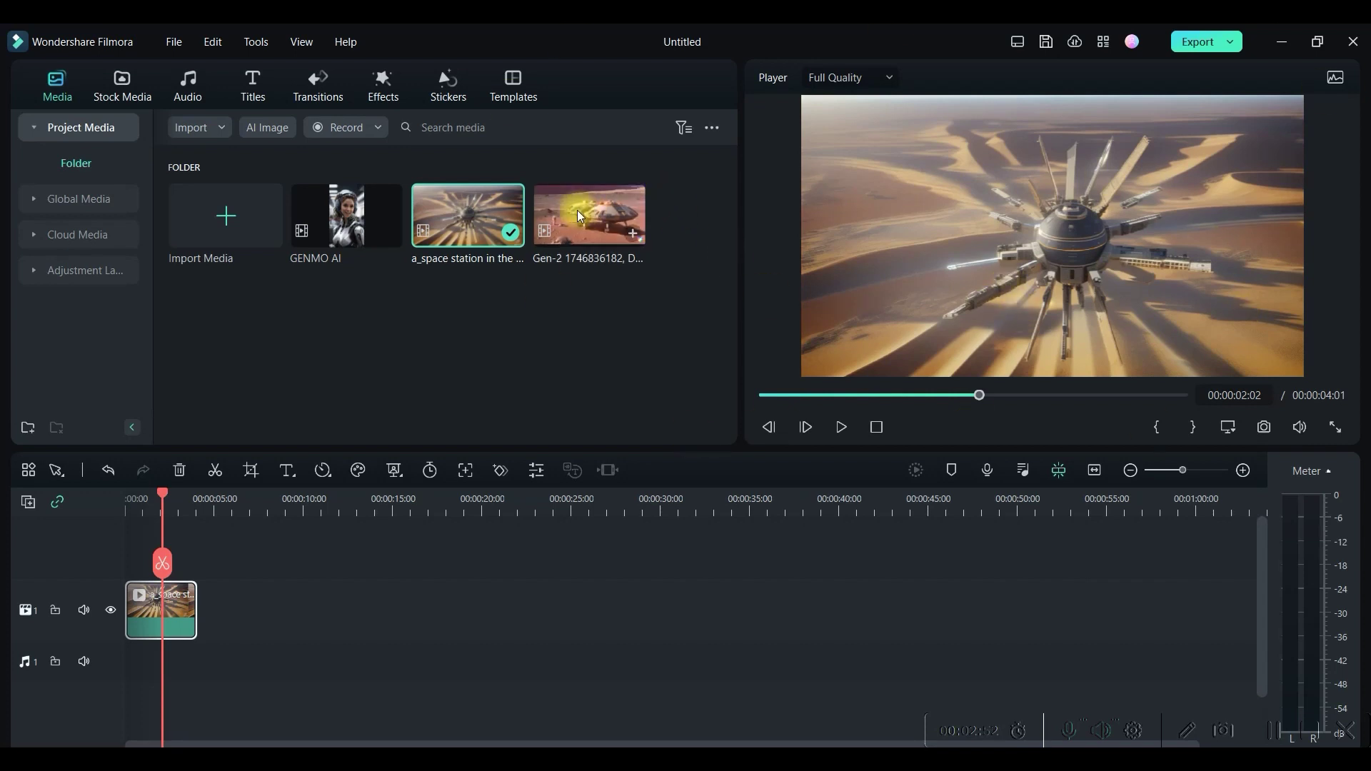
- Add the Gen-2 clip after the first clip, matching project settings to it
{"action": "left_click_drag", "start_coordinate": [577, 210], "coordinate": [204, 584]}
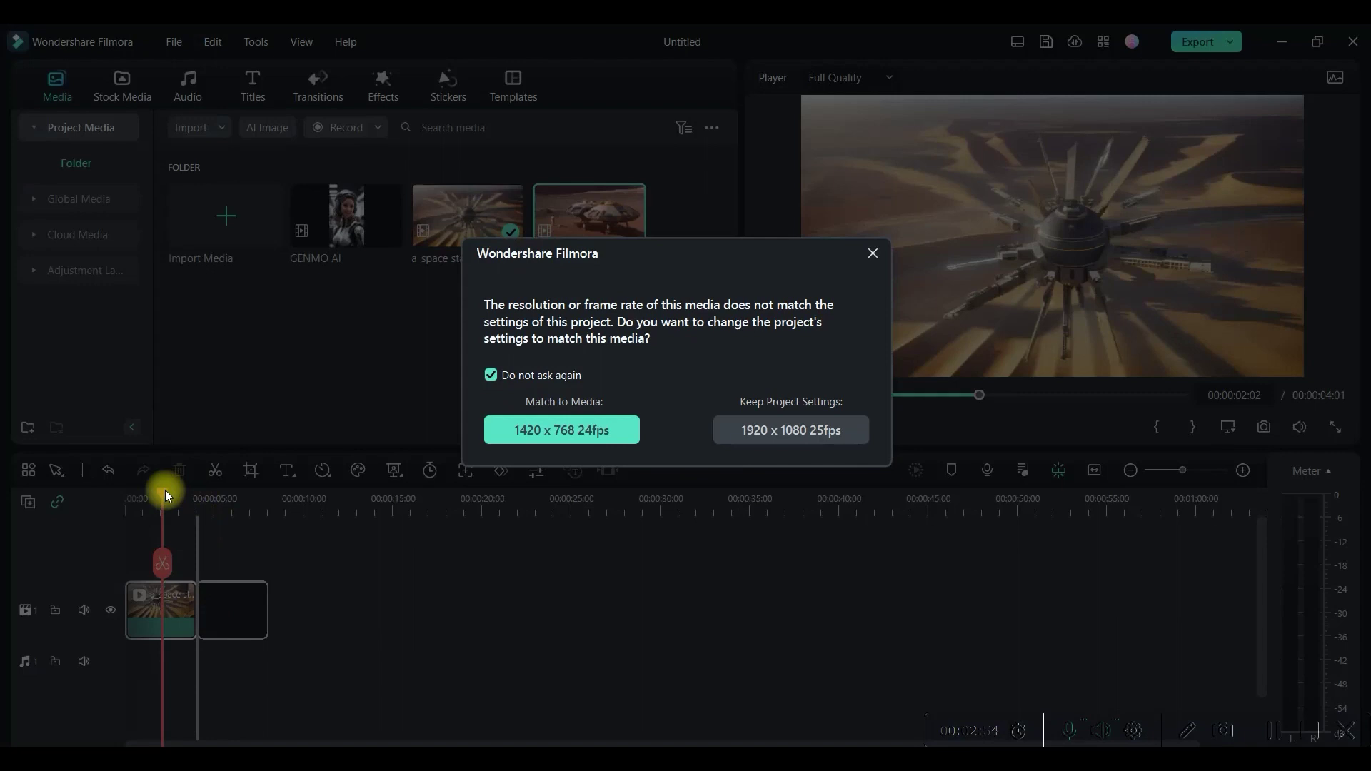
{"action": "key", "text": "Return"}
{"action": "left_click", "coordinate": [259, 609]}
- Crop the Gen-2 clip to 16:9 at 1311 x 737, excluding its bottom-right watermark
{"action": "right_click", "coordinate": [248, 608]}
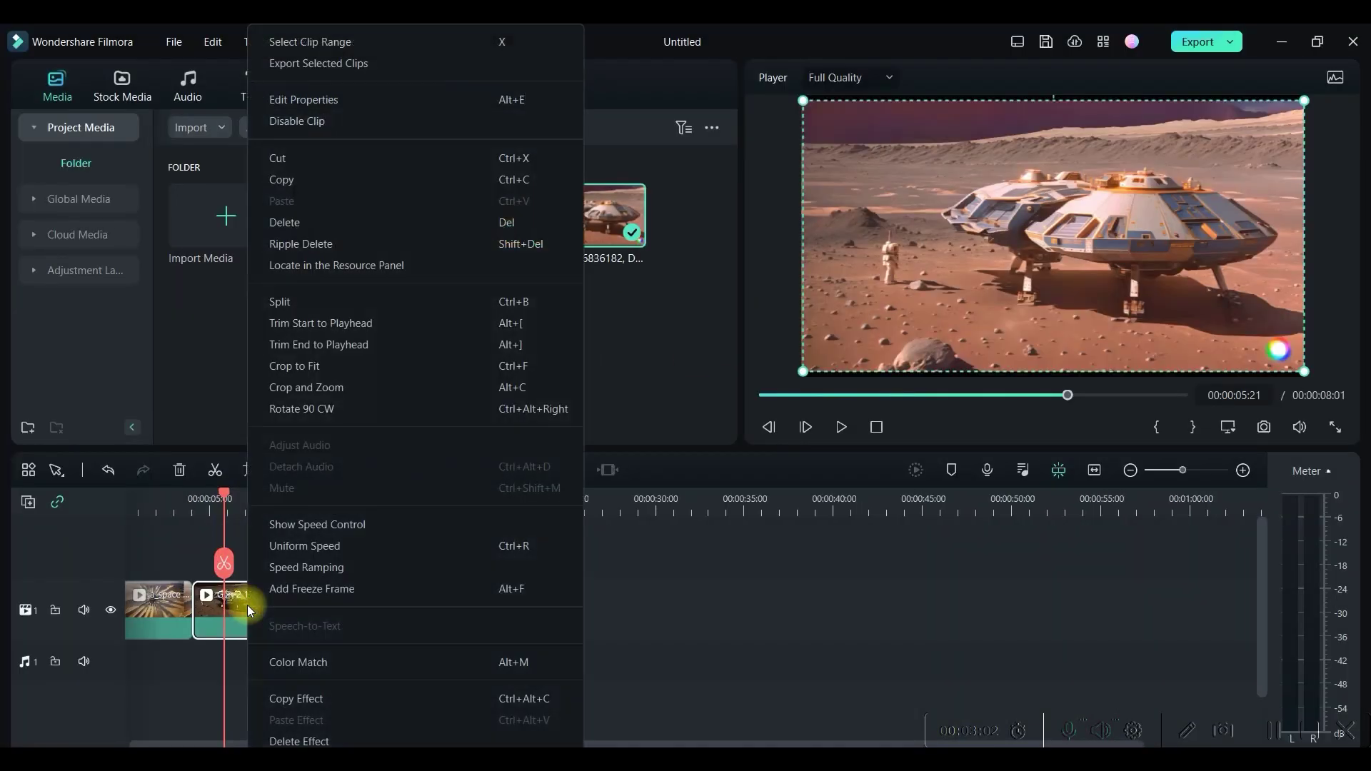
{"action": "left_click", "coordinate": [317, 387]}
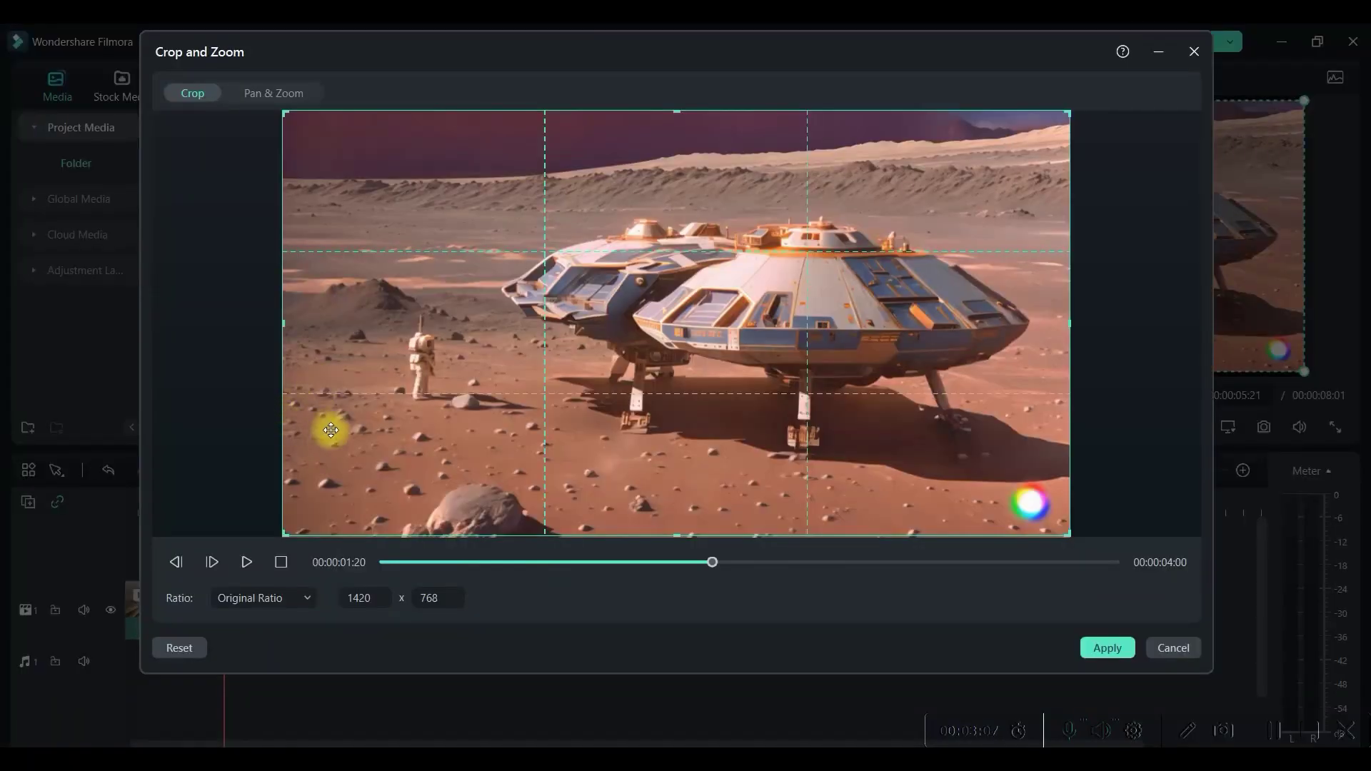
{"action": "left_click", "coordinate": [242, 600]}
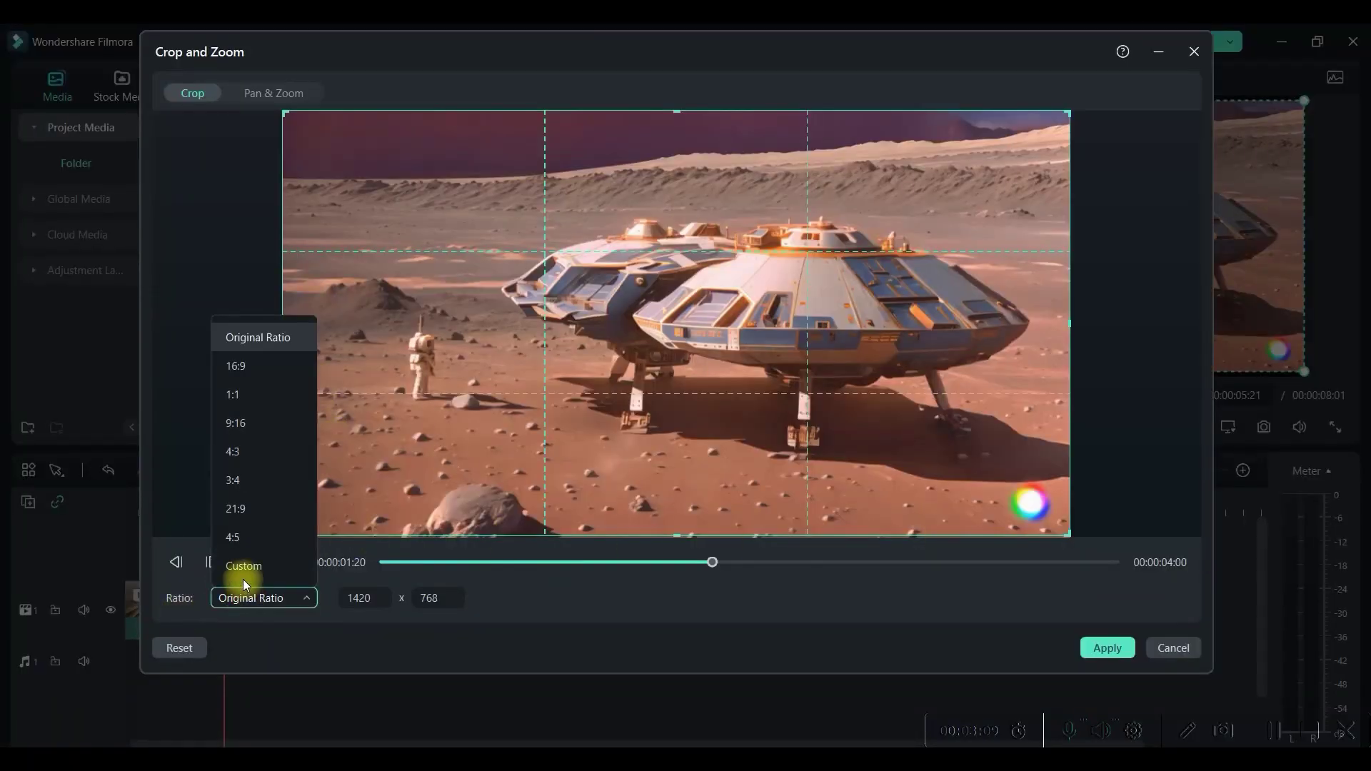
{"action": "left_click", "coordinate": [243, 559]}
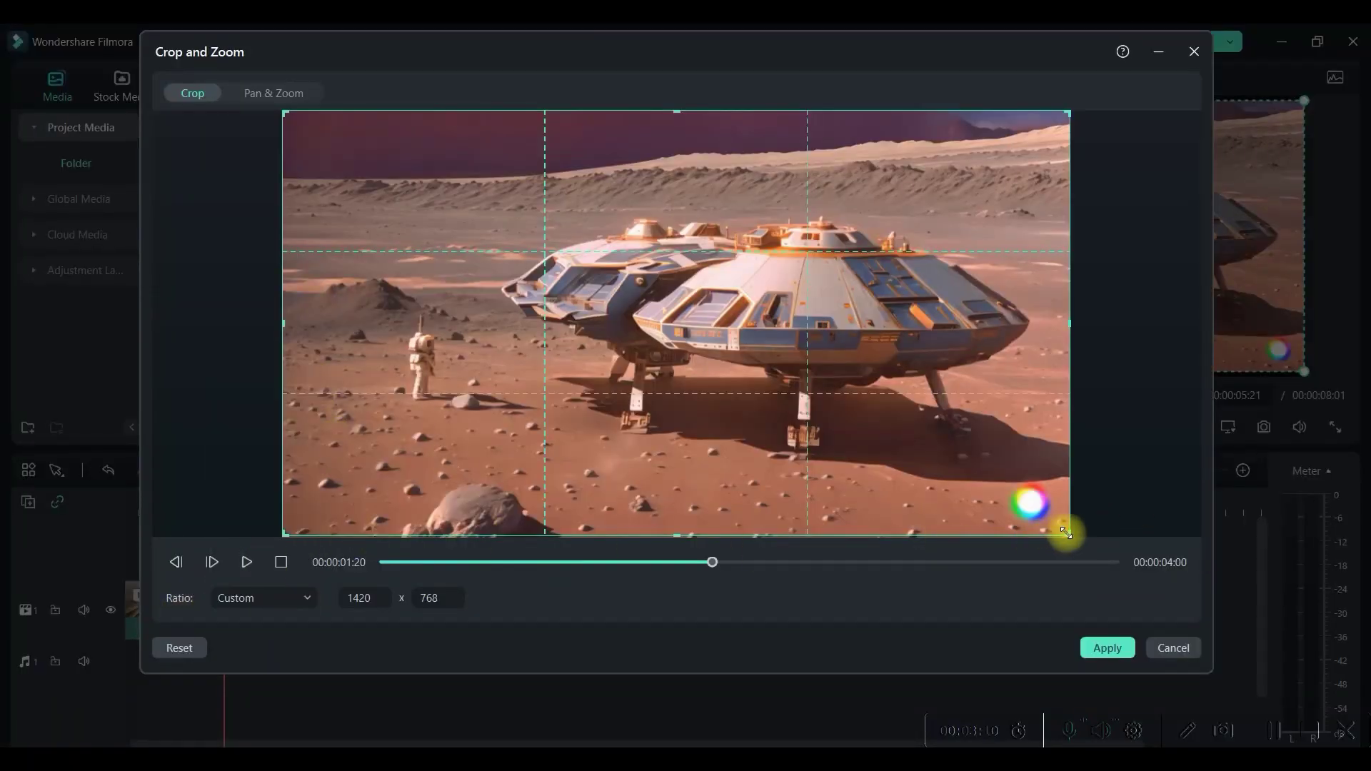
{"action": "left_click_drag", "start_coordinate": [1065, 532], "coordinate": [1044, 475]}
{"action": "left_click", "coordinate": [295, 597]}
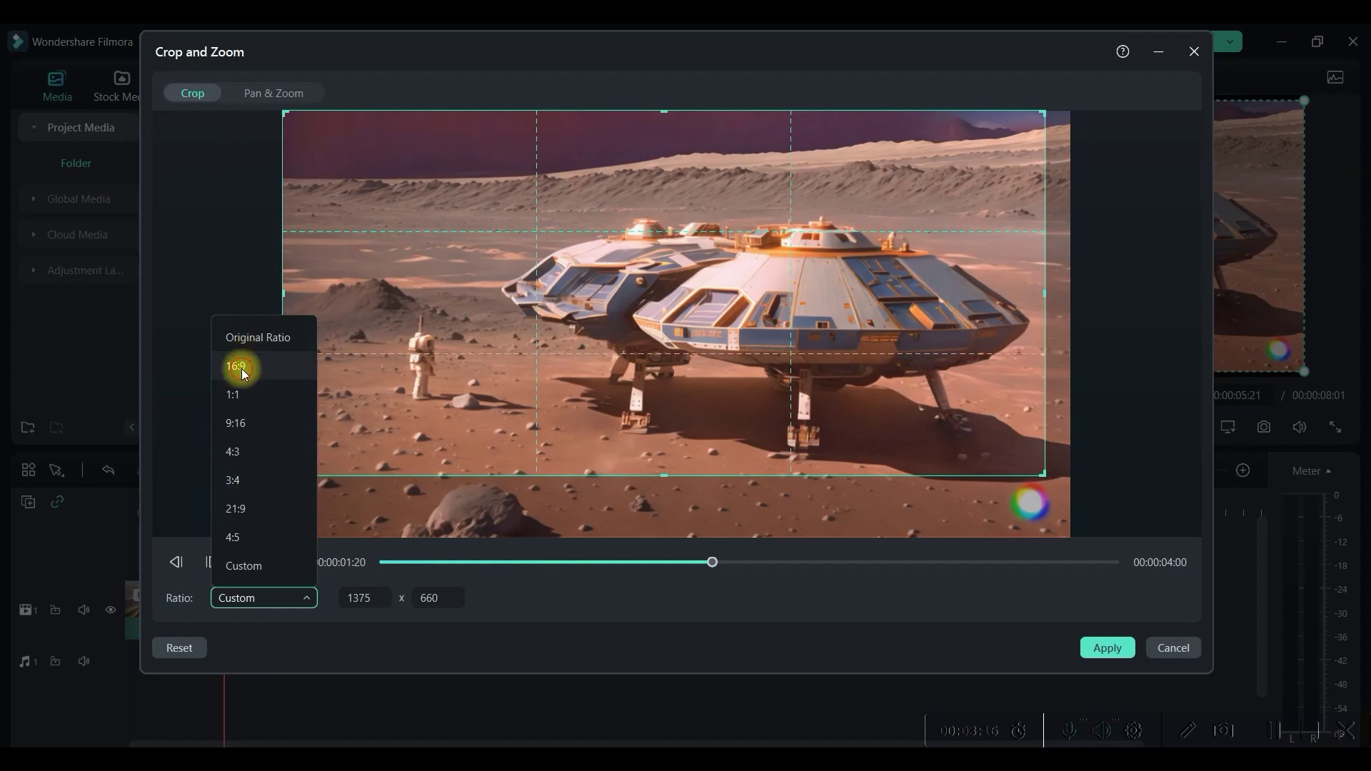
{"action": "left_click", "coordinate": [243, 365]}
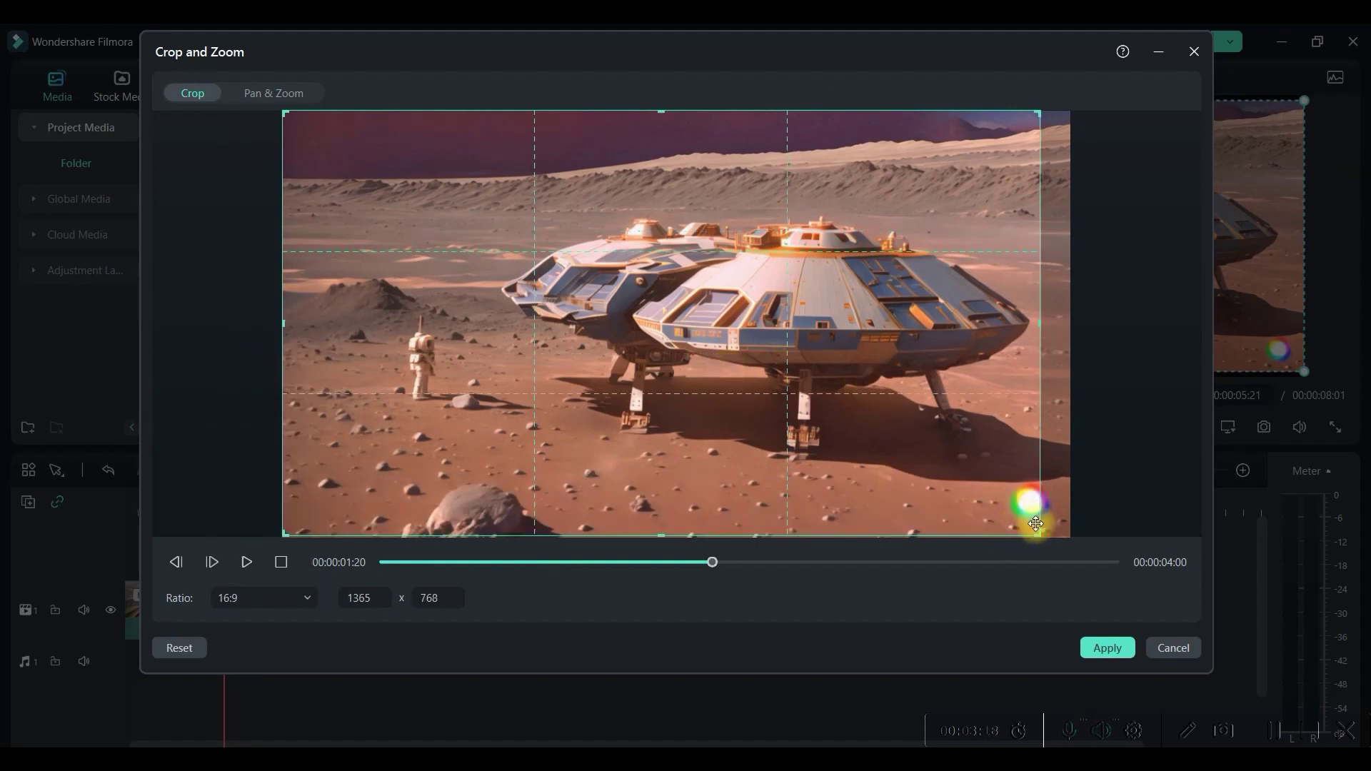
{"action": "left_click_drag", "start_coordinate": [1034, 536], "coordinate": [1010, 440]}
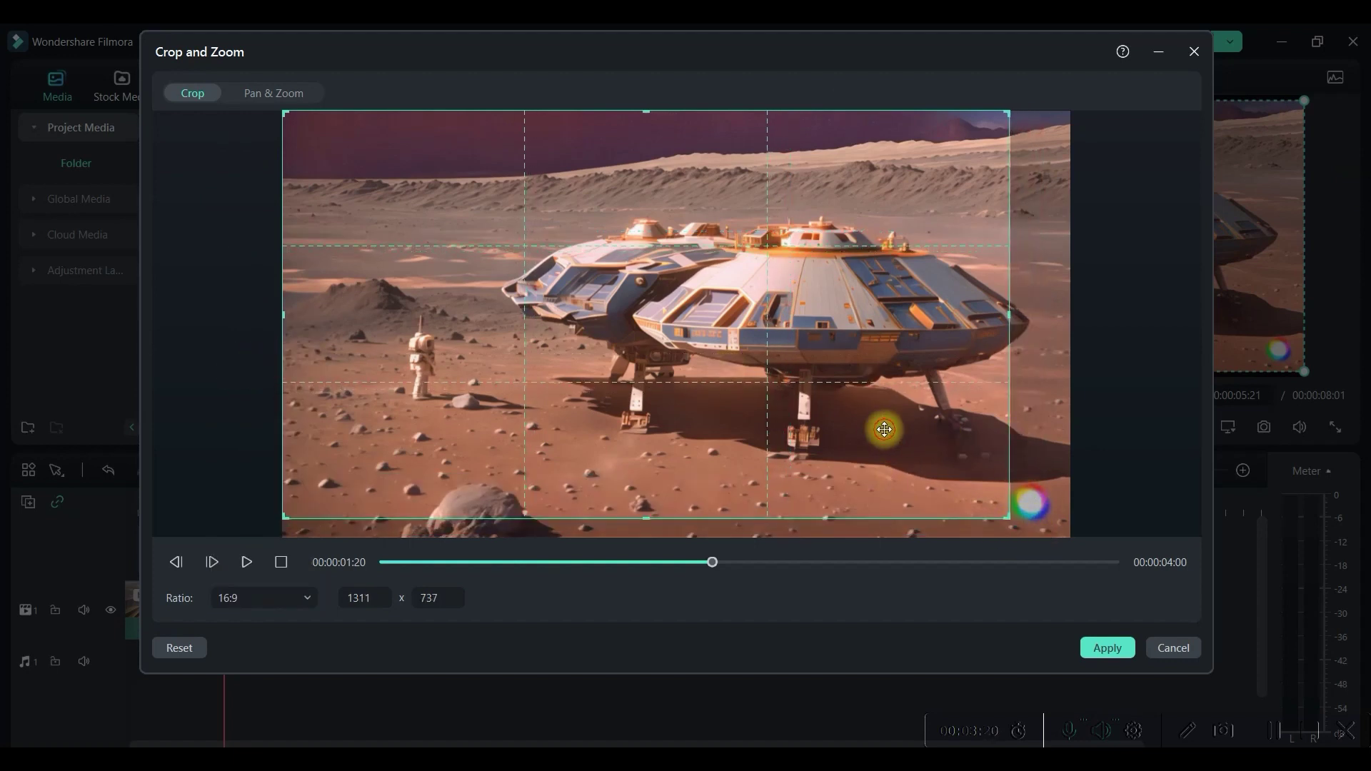
{"action": "left_click_drag", "start_coordinate": [884, 428], "coordinate": [868, 432]}
{"action": "left_click", "coordinate": [1106, 647]}
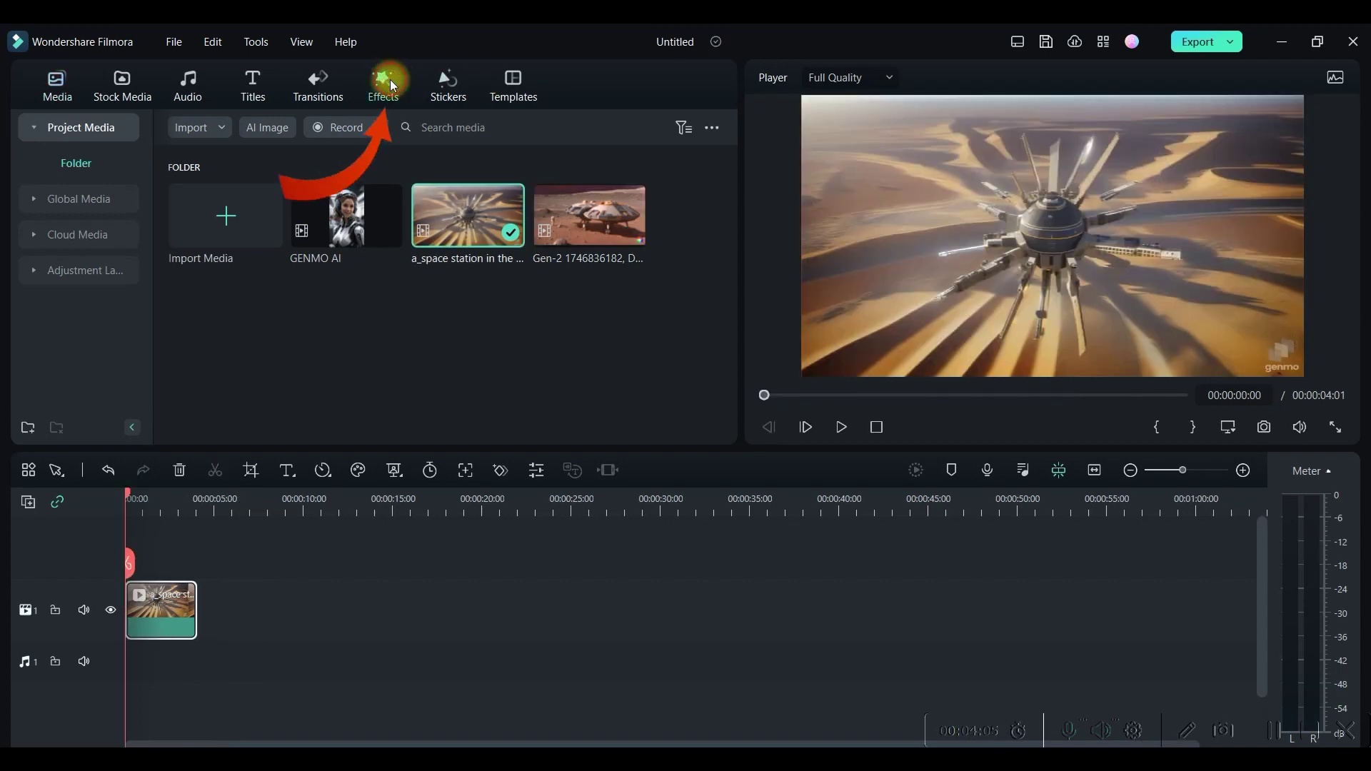
- Search effects for 'Mozaic', place Mosaic above the first clip, and trim it to 00:00:04:01
{"action": "left_click", "coordinate": [392, 86]}
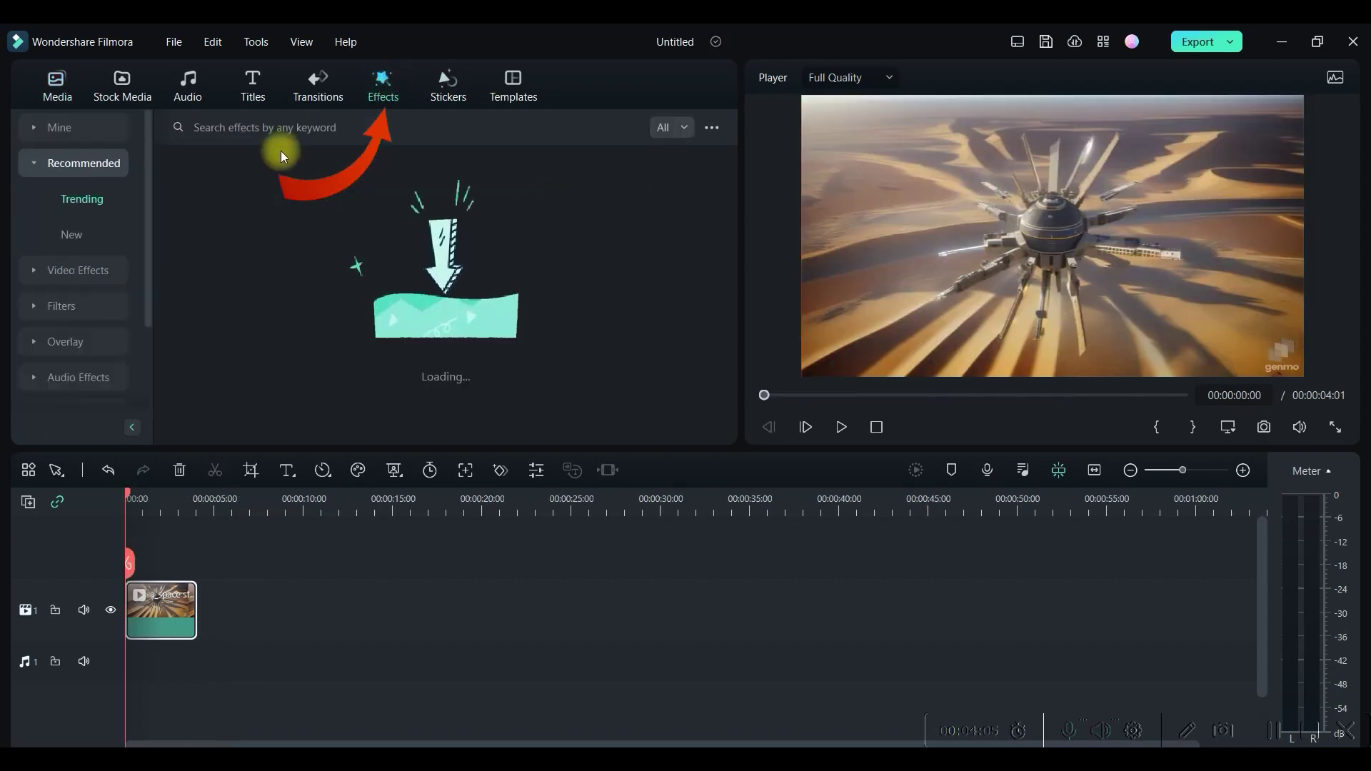
{"action": "left_click", "coordinate": [290, 127]}
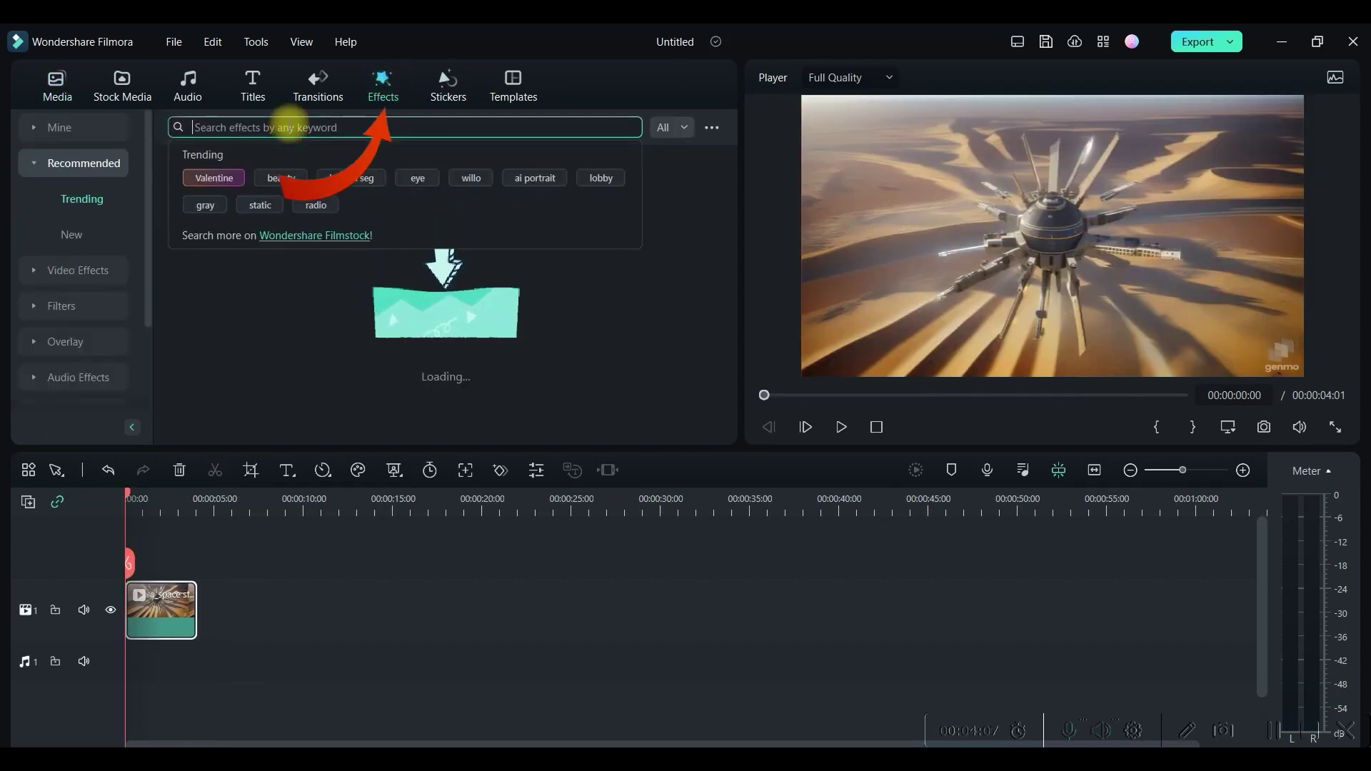
{"action": "type", "text": "Mozaic"}
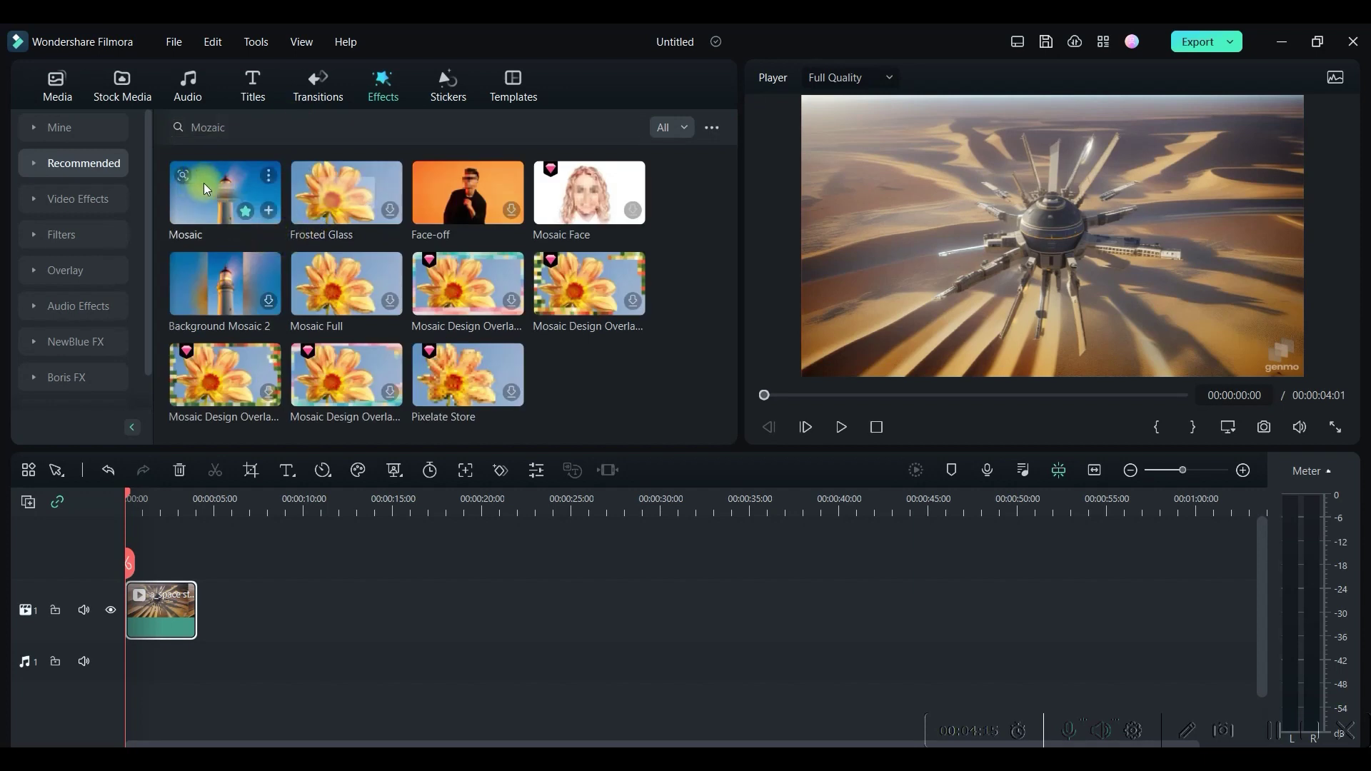
{"action": "left_click_drag", "start_coordinate": [204, 187], "coordinate": [127, 565]}
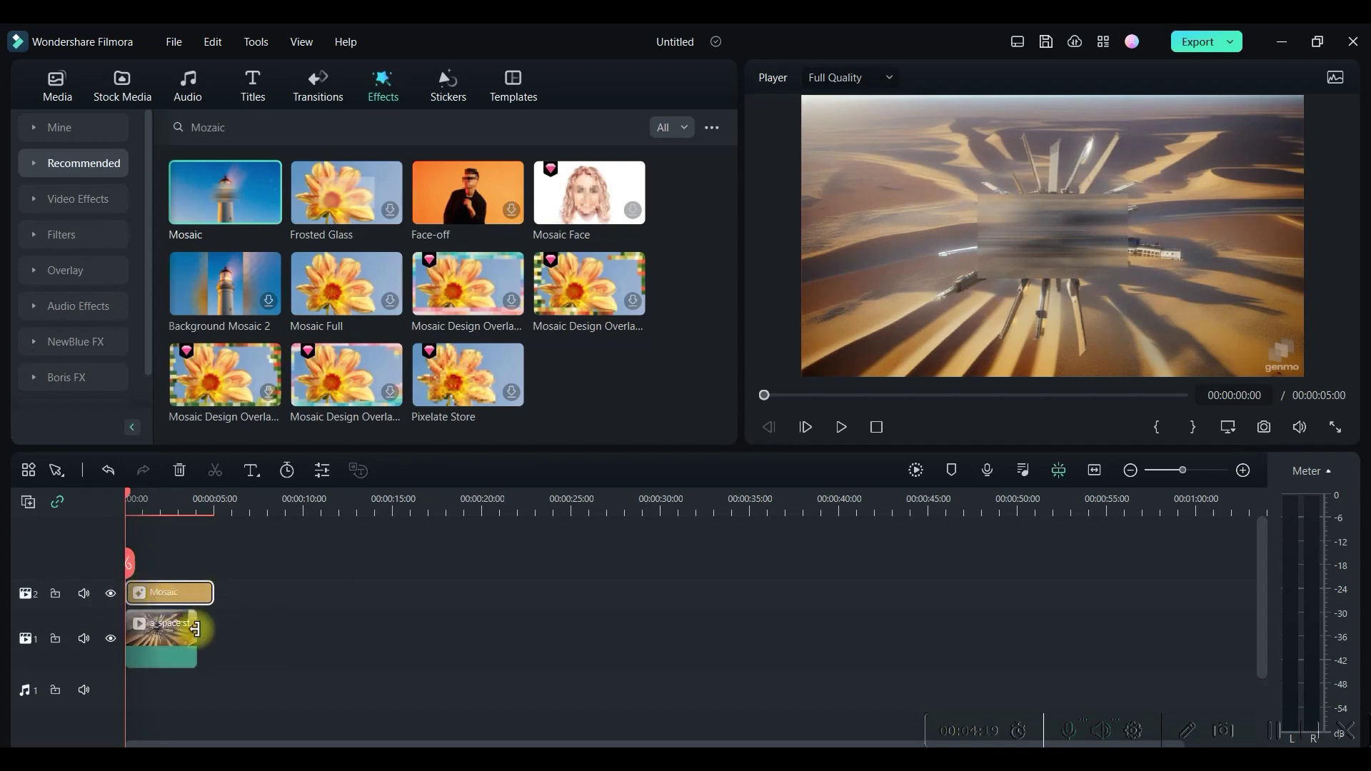
{"action": "left_click_drag", "start_coordinate": [212, 593], "coordinate": [196, 592]}
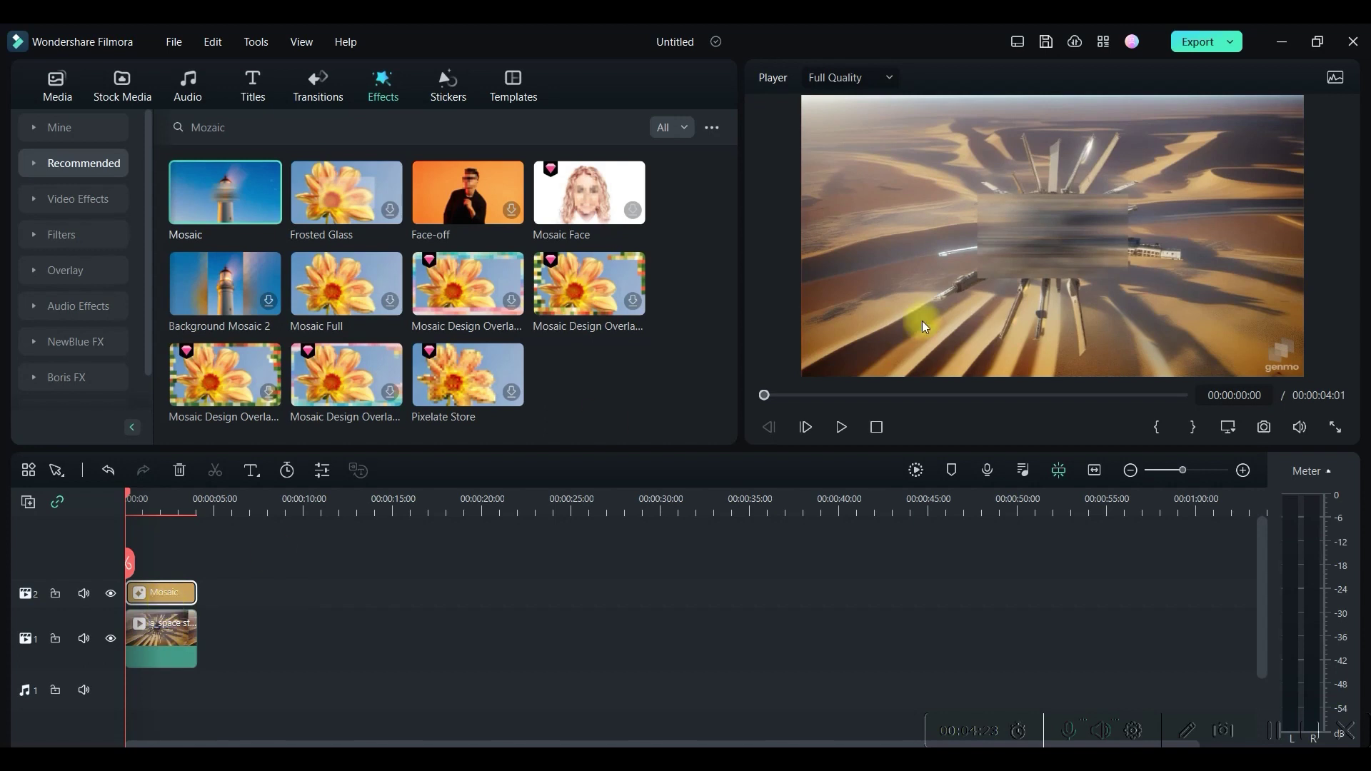
{"action": "left_click", "coordinate": [1080, 227]}
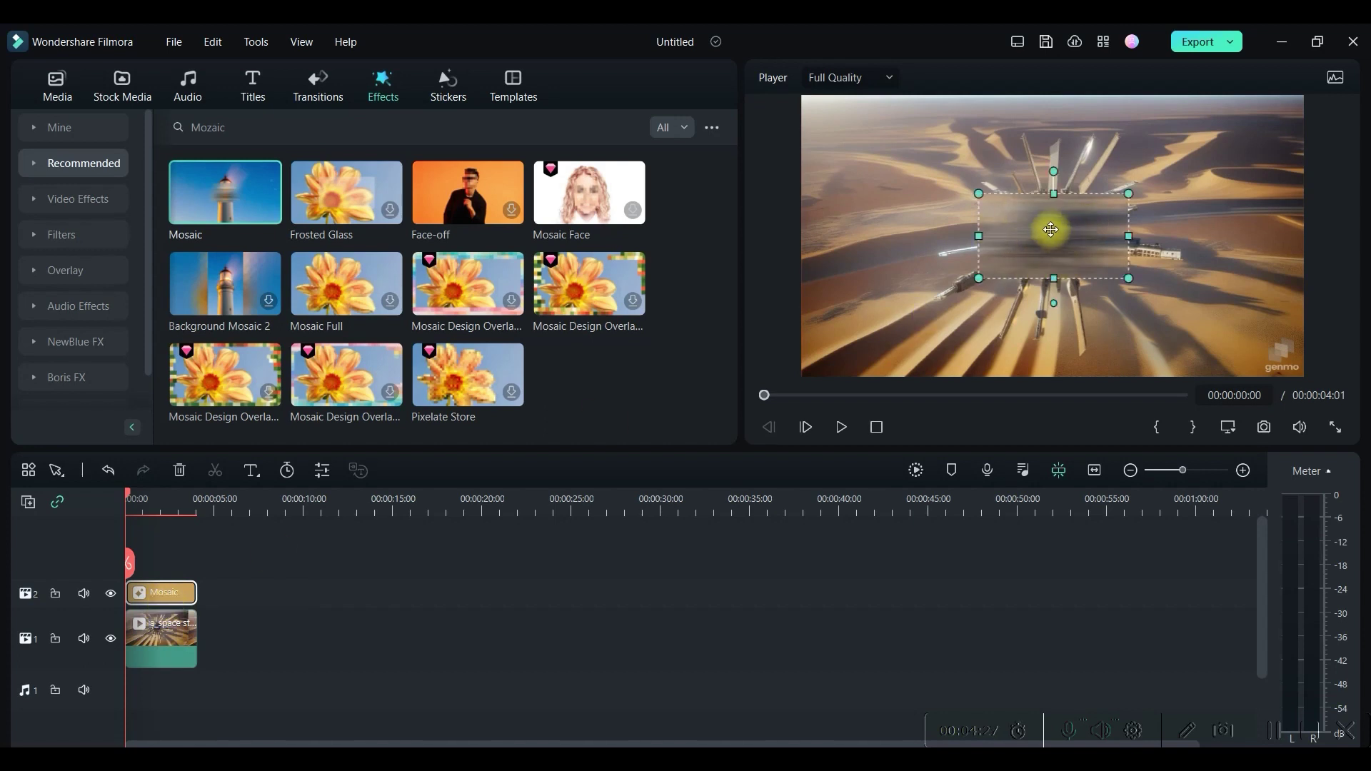
- Shrink the Mosaic box and move it over the first clip's bottom-right watermark
{"action": "double_click", "coordinate": [156, 596]}
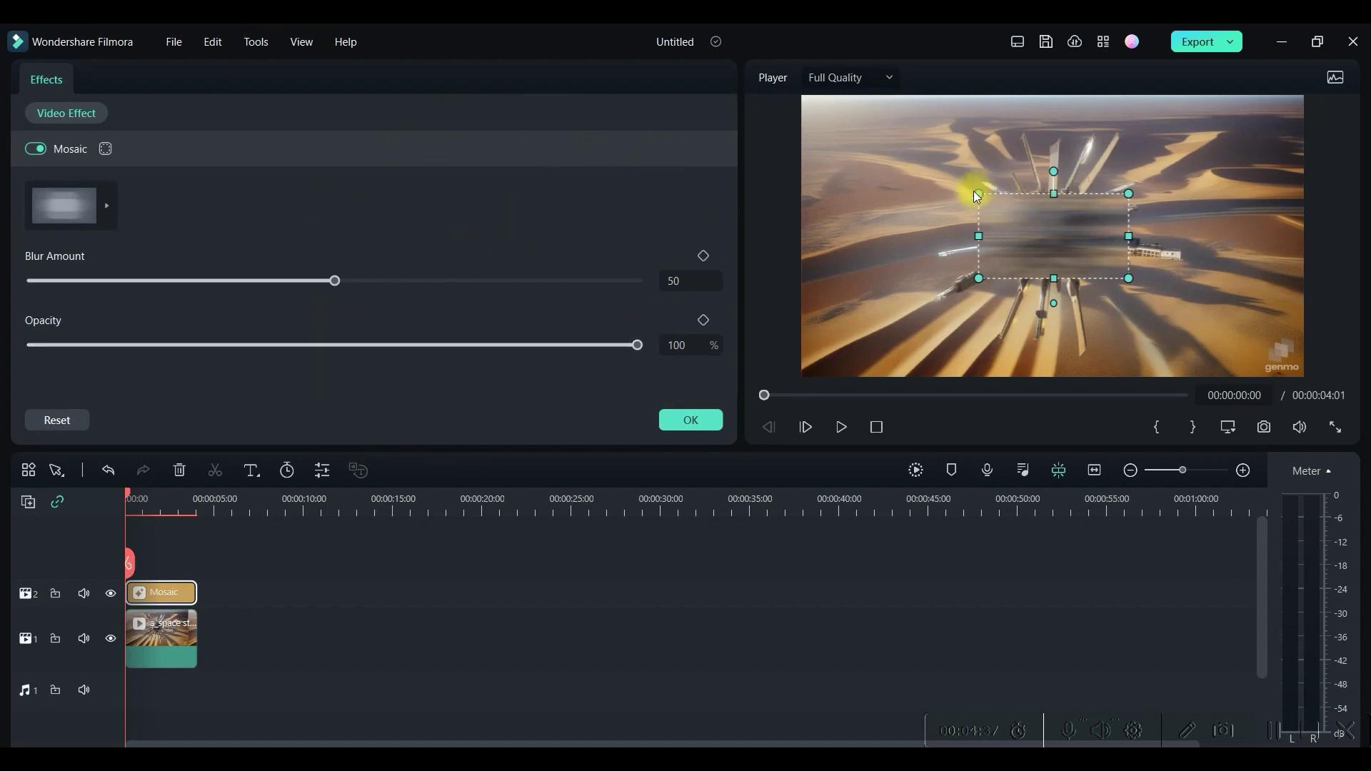
{"action": "left_click_drag", "start_coordinate": [977, 195], "coordinate": [1282, 373]}
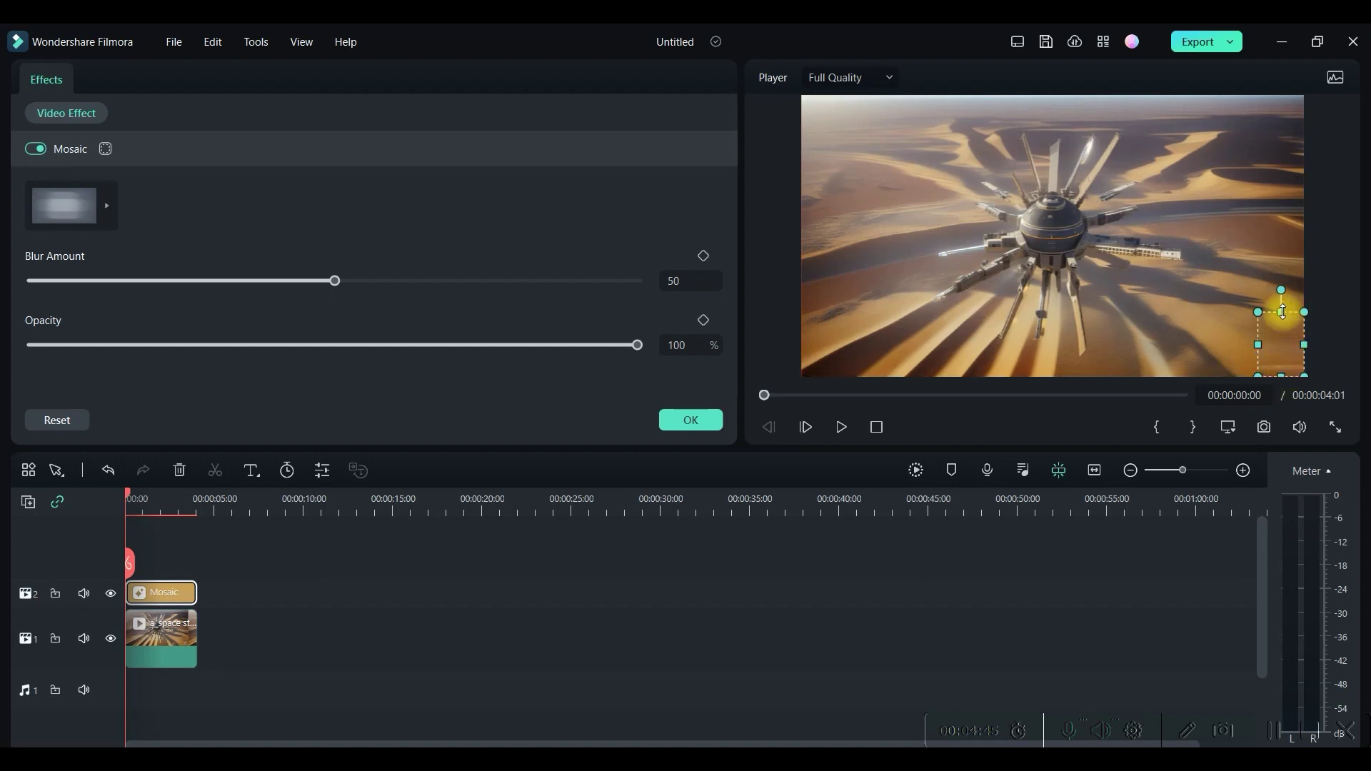
{"action": "left_click_drag", "start_coordinate": [1283, 318], "coordinate": [1249, 324]}
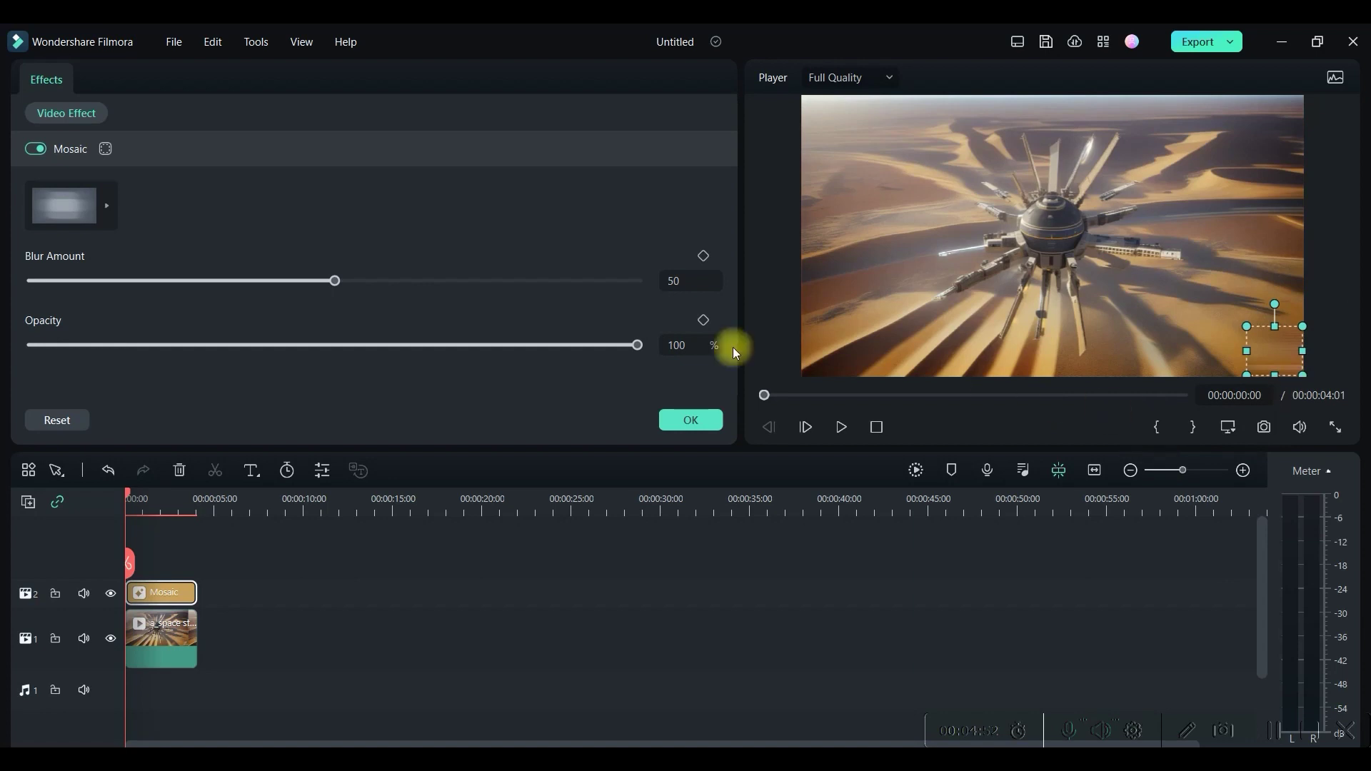
- Switch the mosaic to the striped style and raise Blur Amount to 100
{"action": "left_click", "coordinate": [109, 207]}
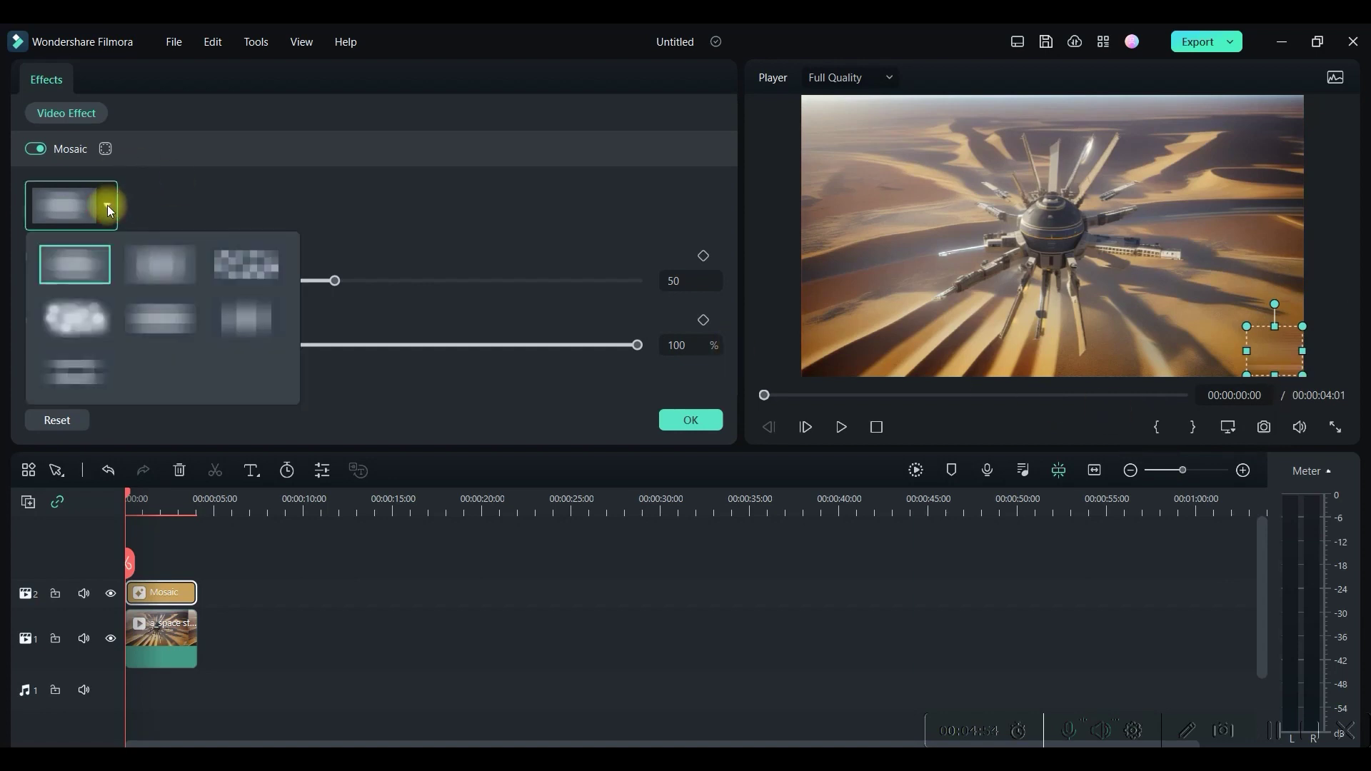
{"action": "left_click", "coordinate": [78, 365]}
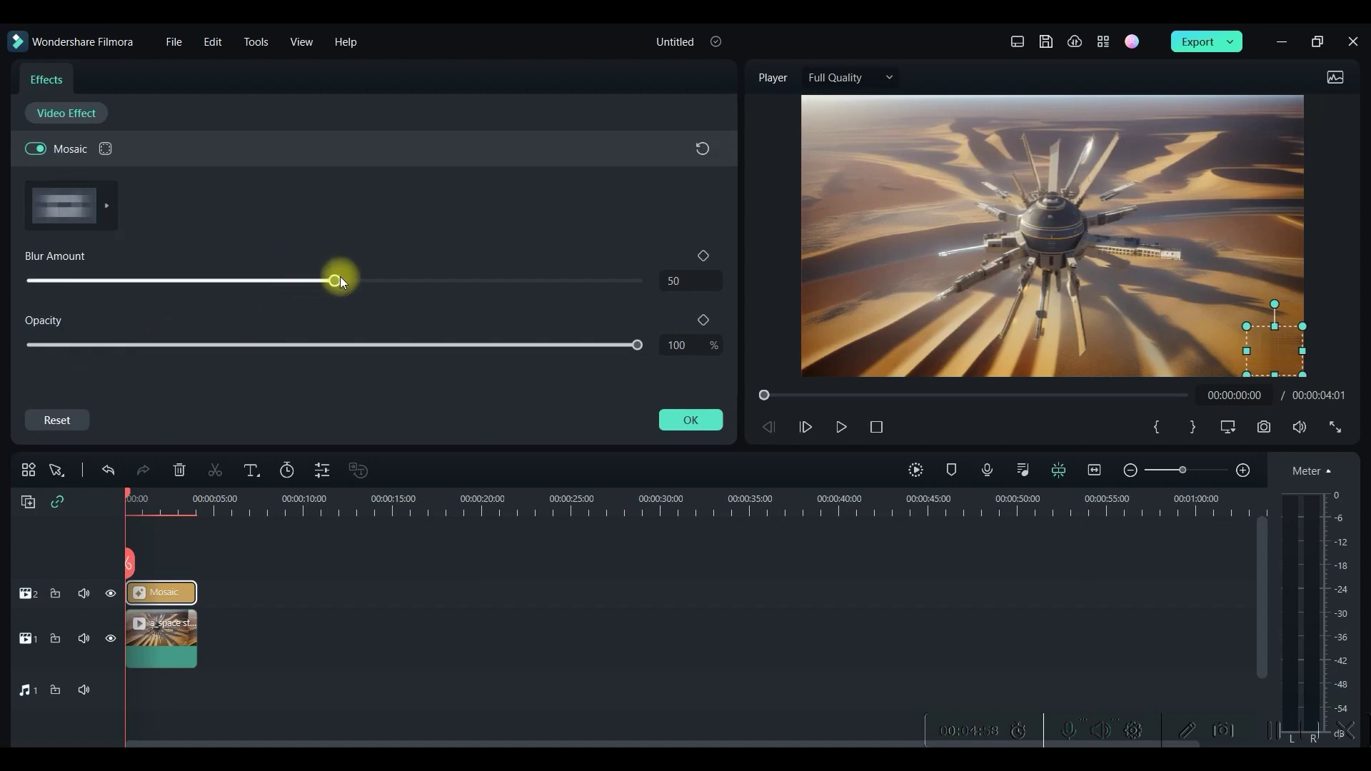
{"action": "left_click_drag", "start_coordinate": [611, 296], "coordinate": [653, 296]}
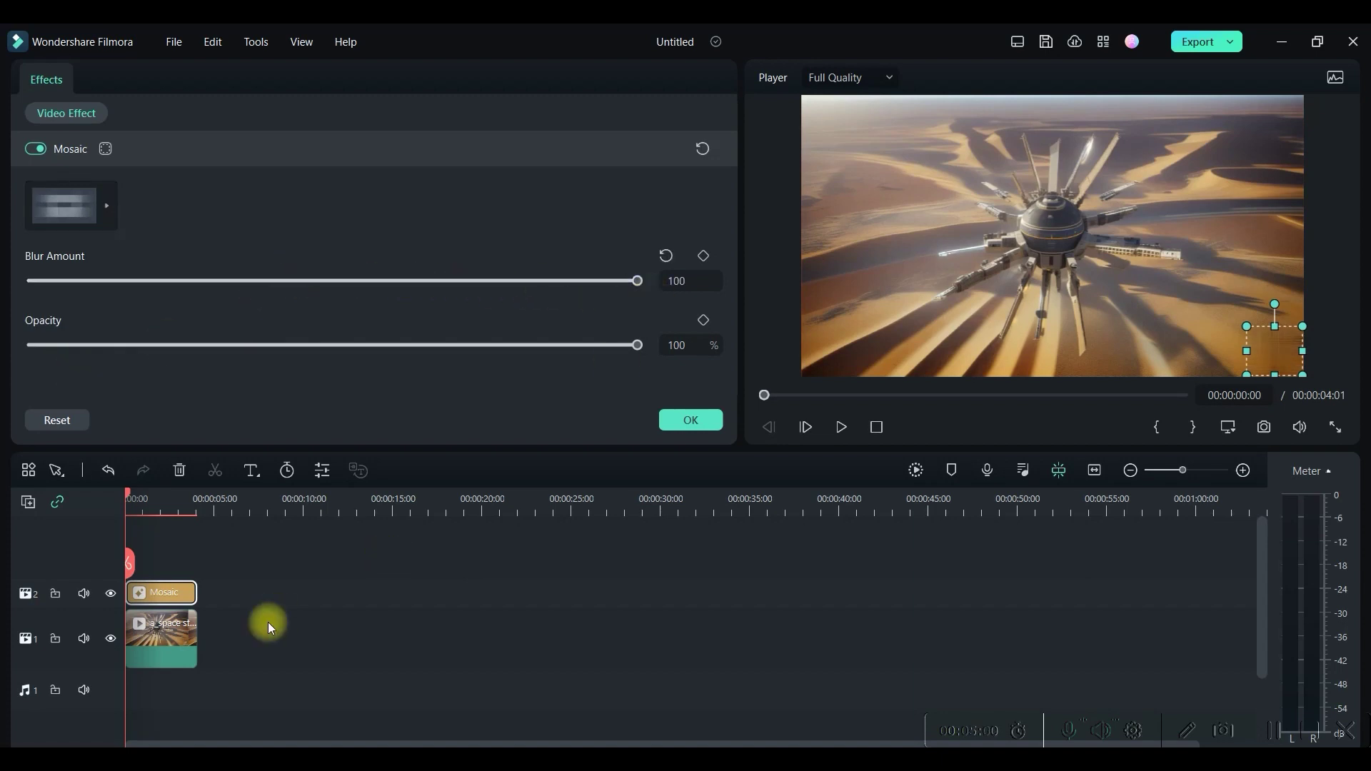
- Play and pause the first clip to check the watermark blur
{"action": "left_click", "coordinate": [842, 428]}
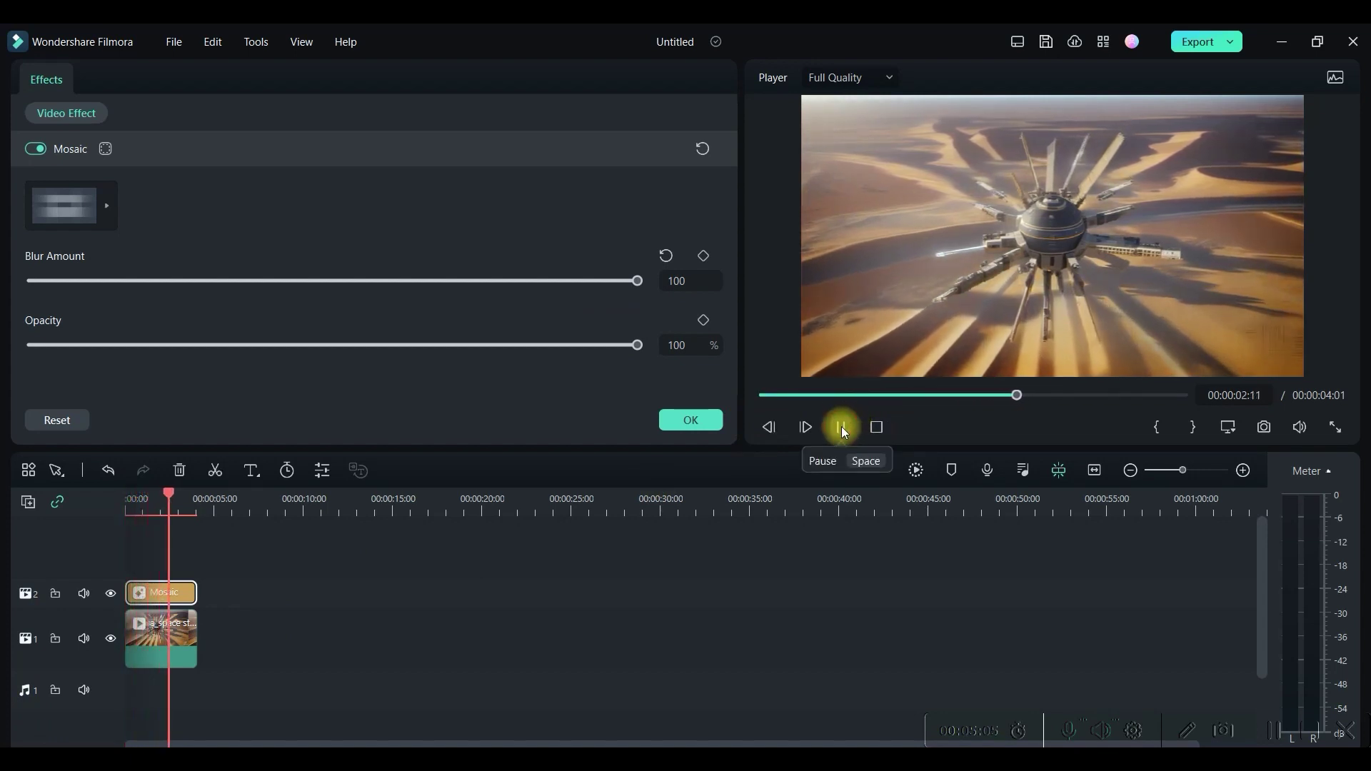
{"action": "left_click", "coordinate": [842, 427]}
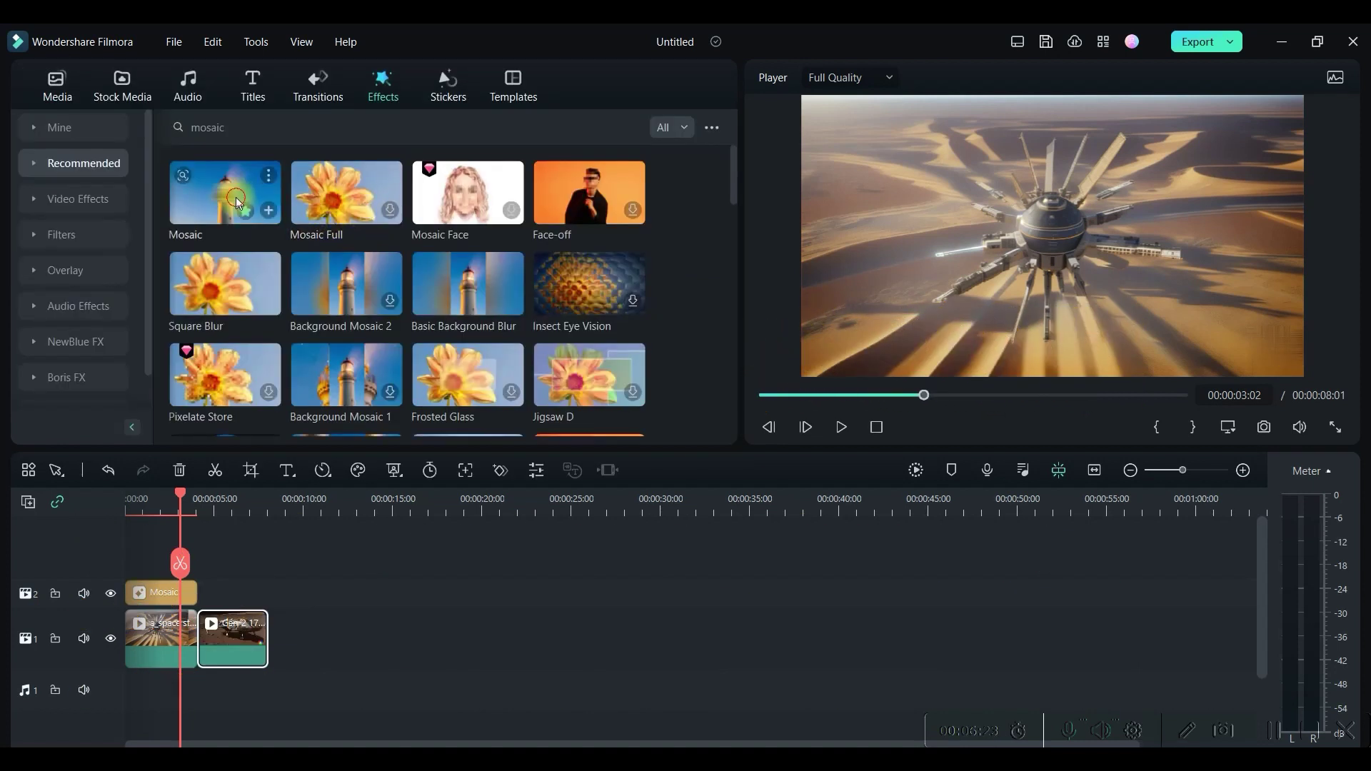
- Add a Mosaic effect above the Gen-2 clip and shrink its box onto the bottom-right watermark
{"action": "left_click_drag", "start_coordinate": [225, 191], "coordinate": [268, 592]}
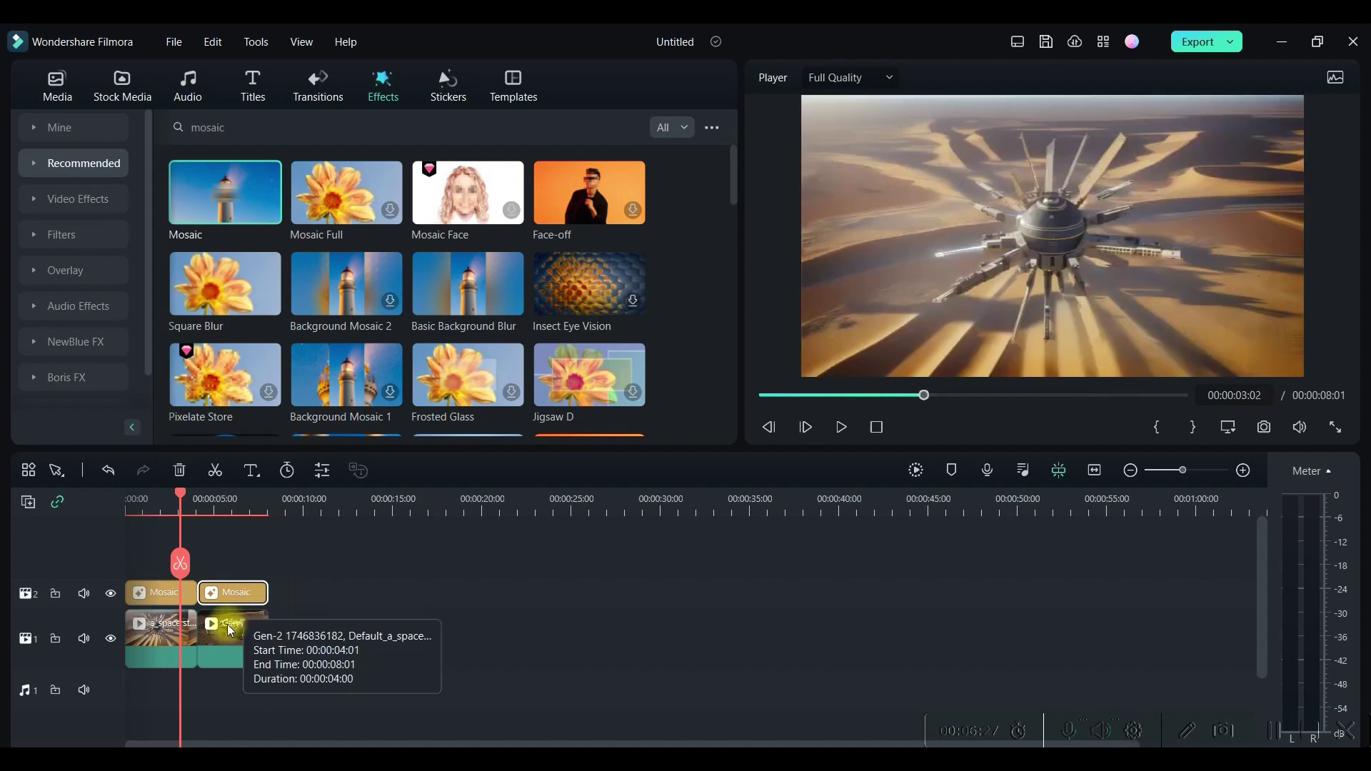
{"action": "double_click", "coordinate": [229, 592]}
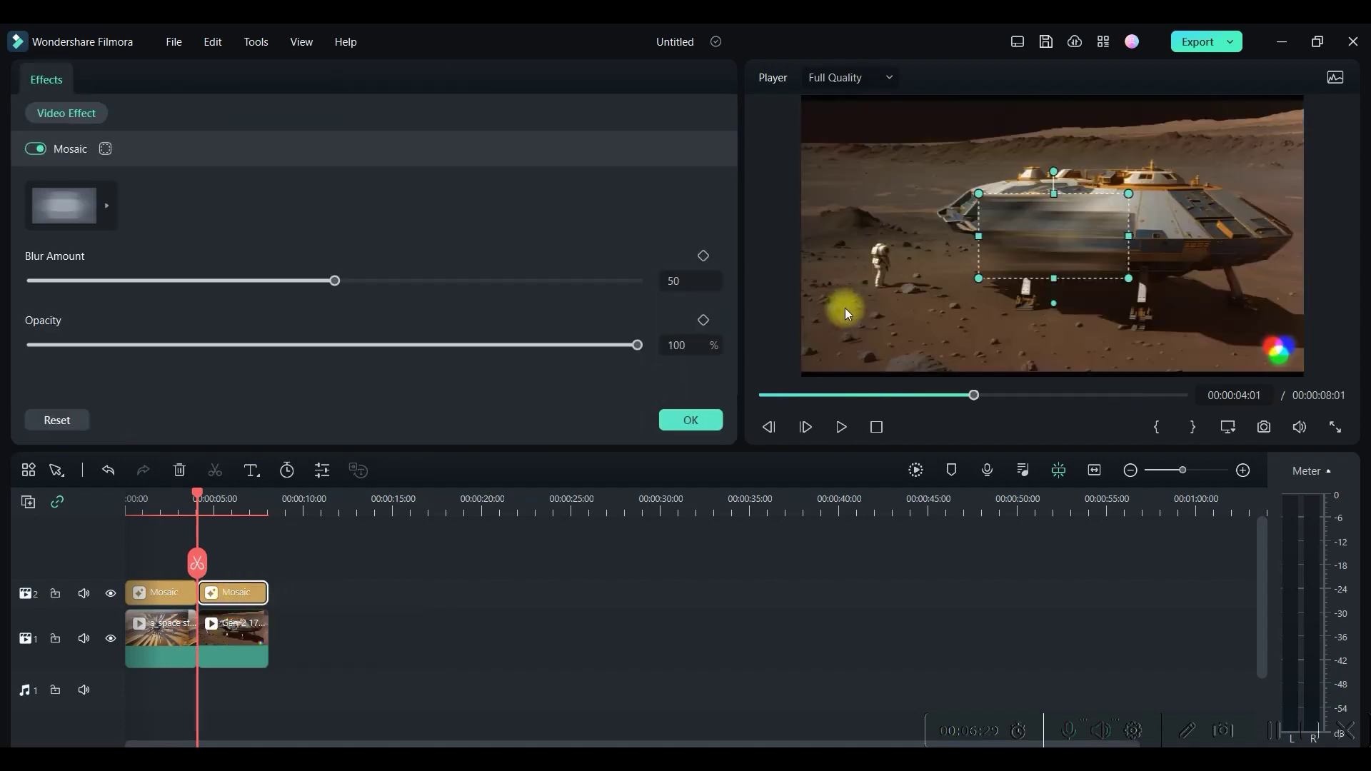
{"action": "left_click_drag", "start_coordinate": [995, 207], "coordinate": [1269, 357]}
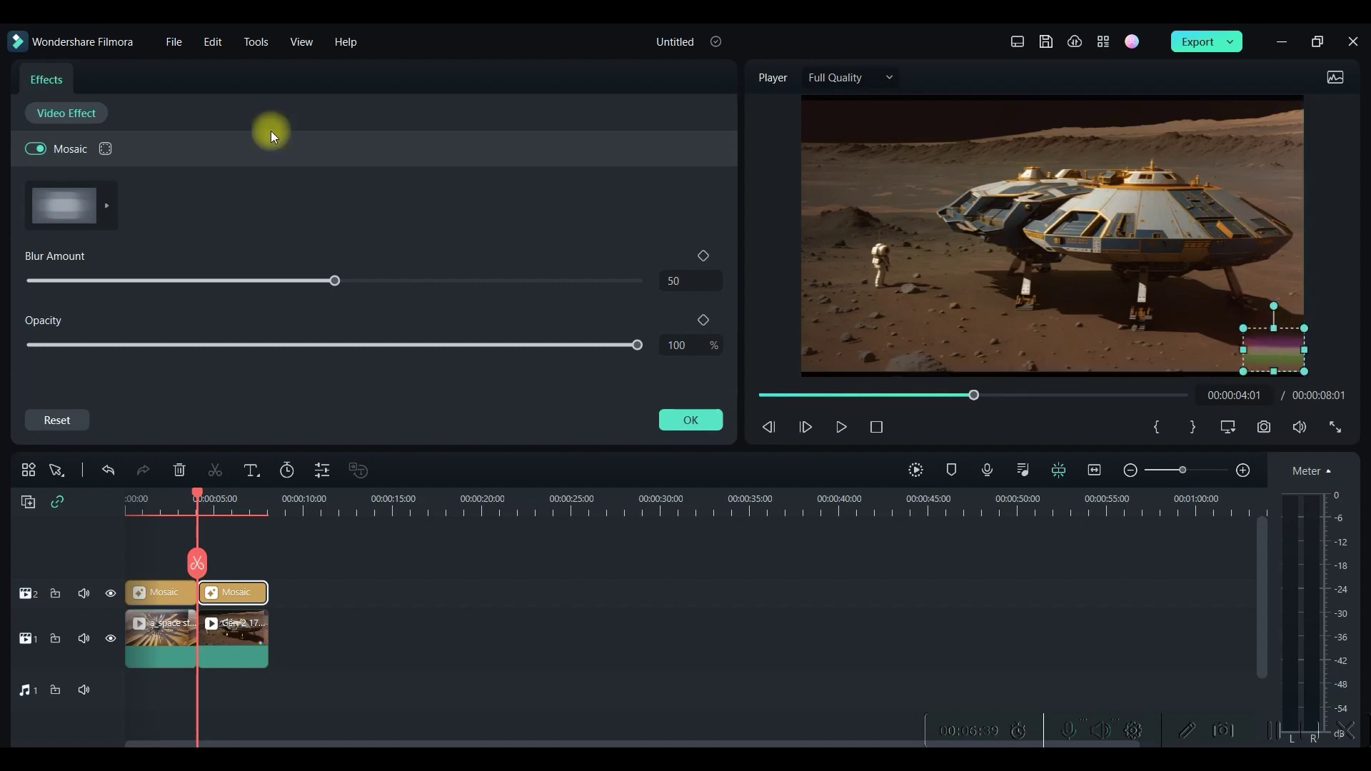
- Try several mosaic styles, settle on striped with Blur Amount 100, and play the clip
{"action": "left_click", "coordinate": [101, 201]}
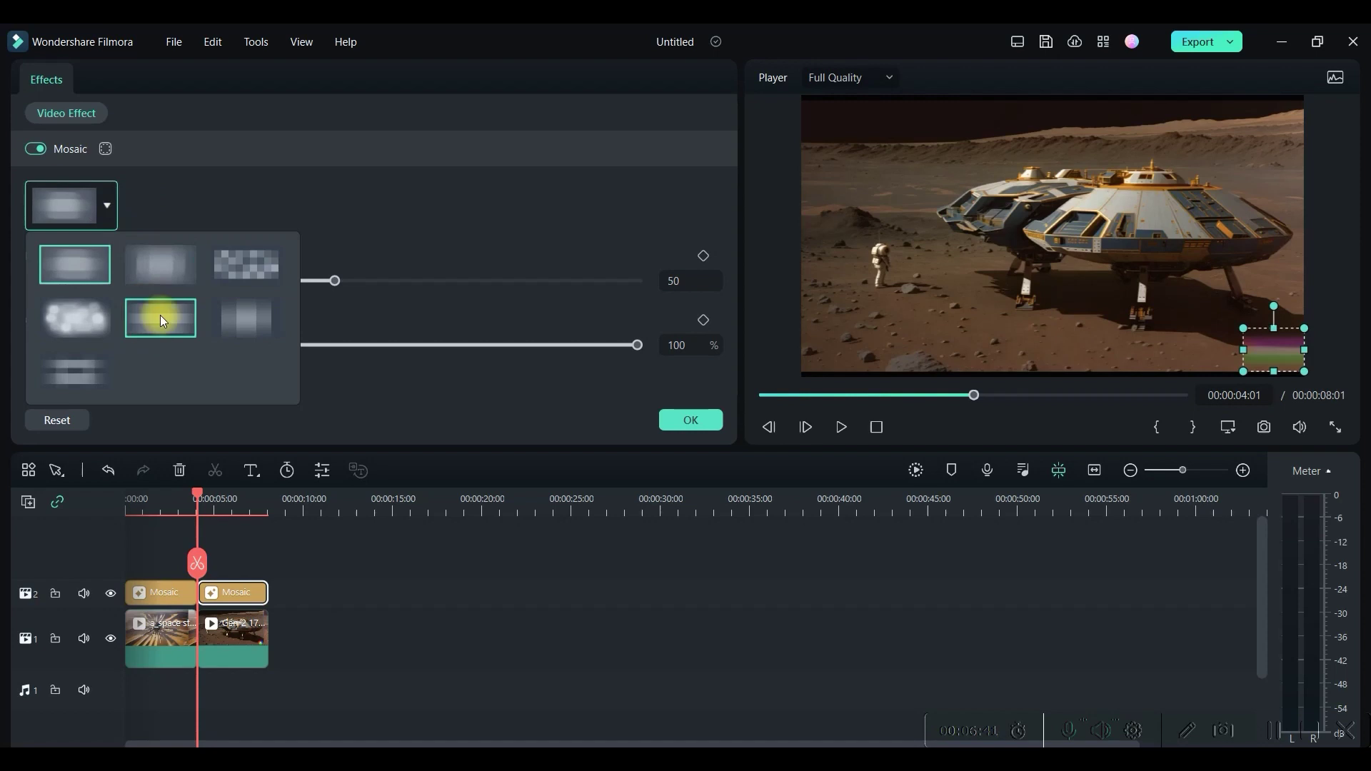
{"action": "left_click", "coordinate": [159, 315]}
{"action": "left_click", "coordinate": [85, 209]}
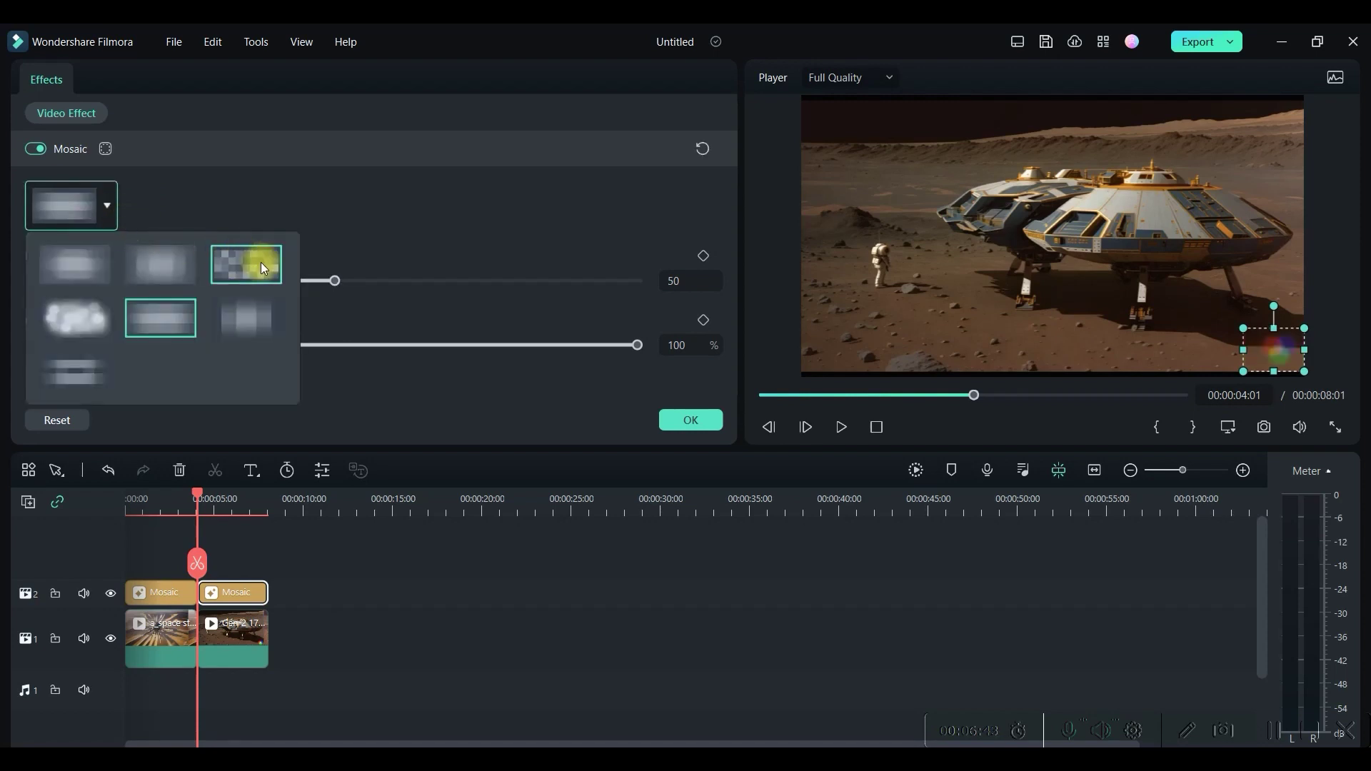
{"action": "left_click", "coordinate": [261, 263]}
{"action": "left_click", "coordinate": [113, 200]}
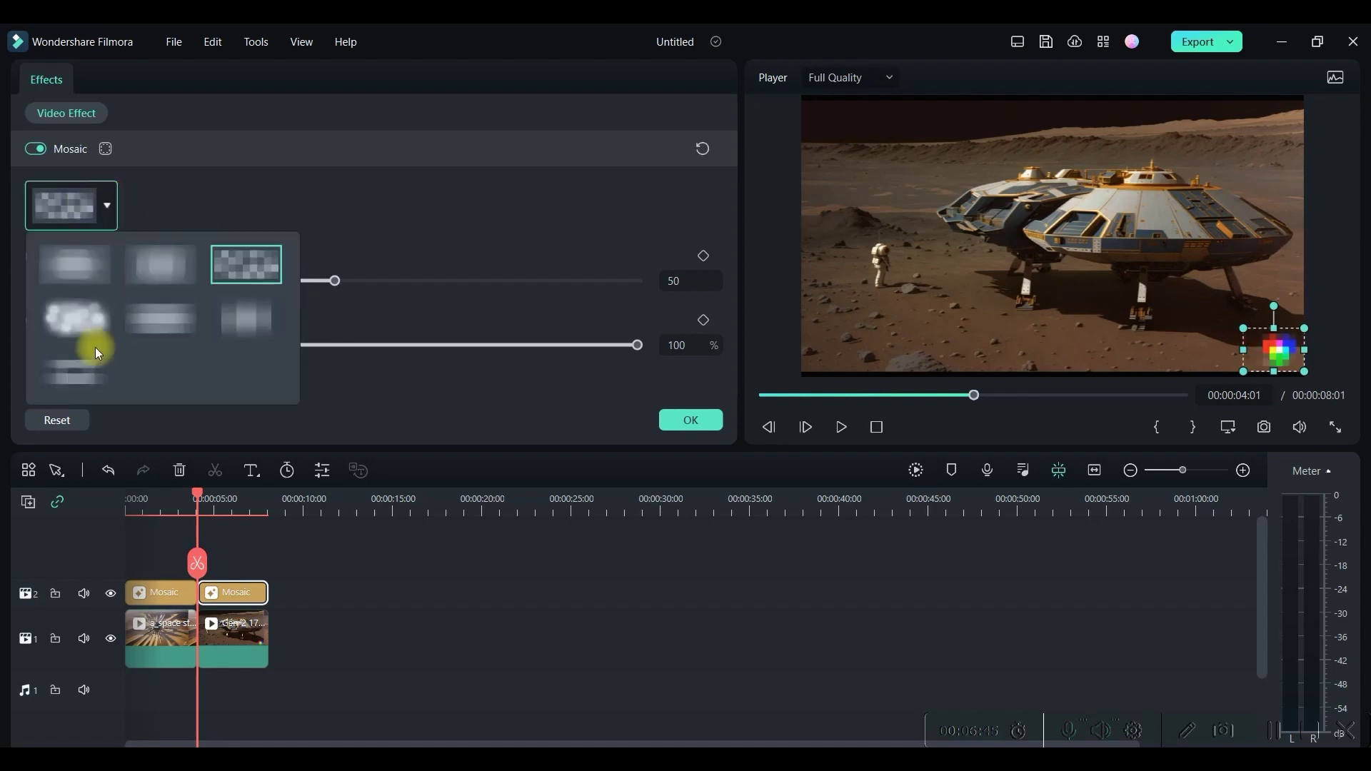
{"action": "left_click", "coordinate": [80, 370]}
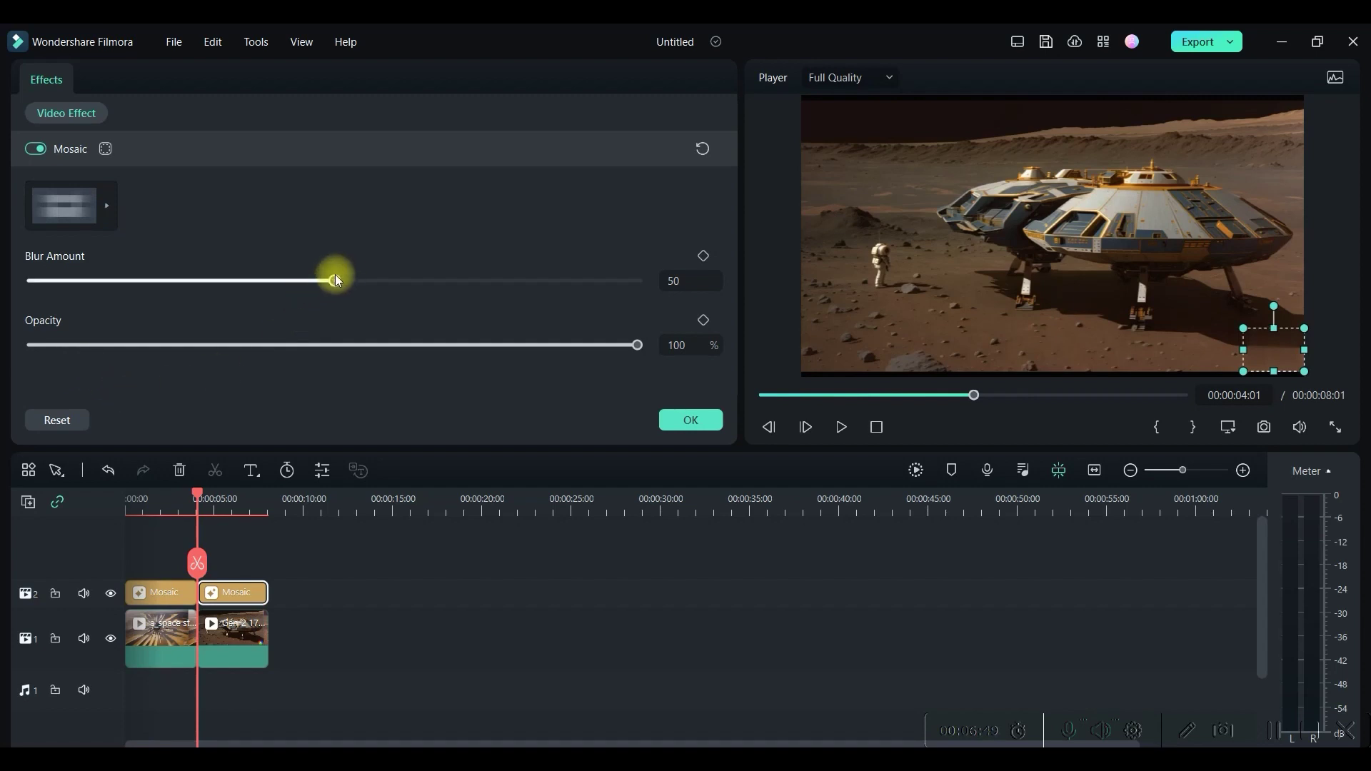
{"action": "left_click_drag", "start_coordinate": [336, 278], "coordinate": [691, 318]}
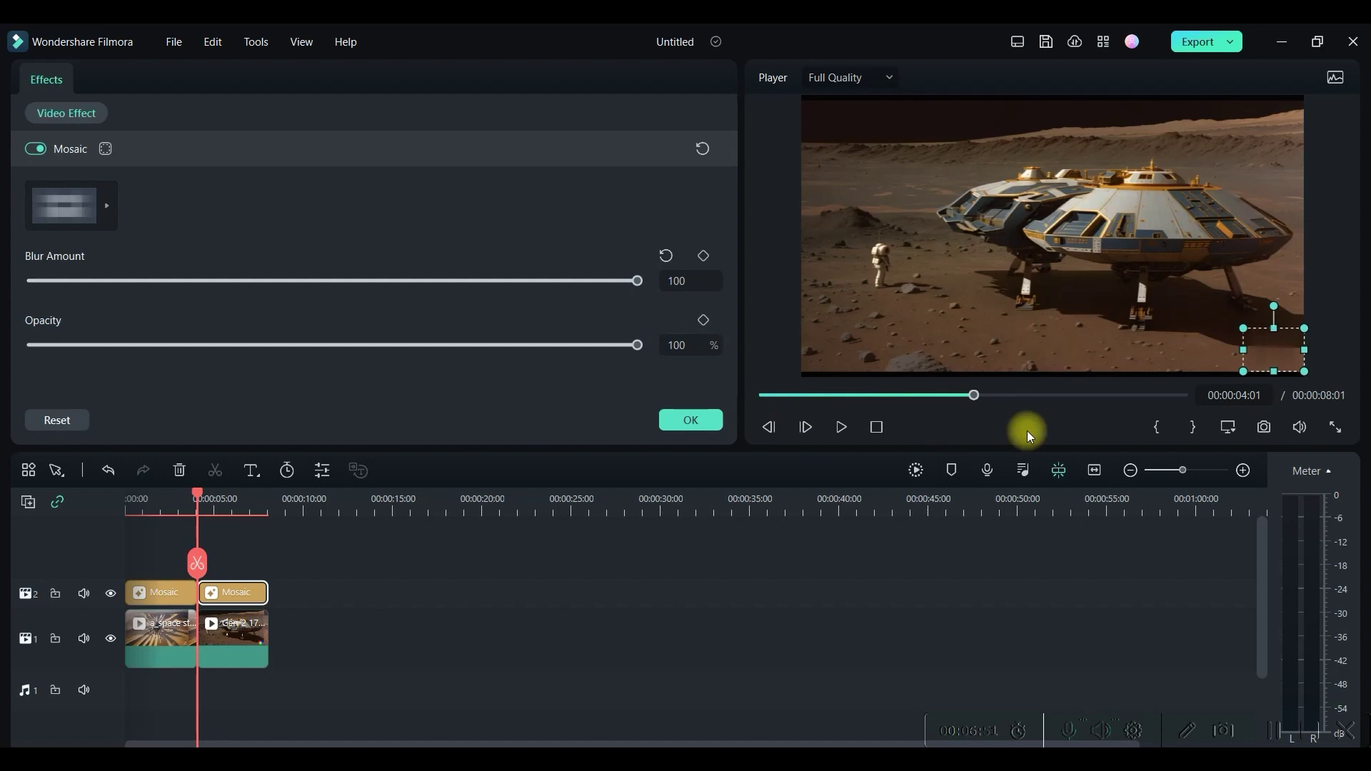
{"action": "left_click", "coordinate": [841, 427]}
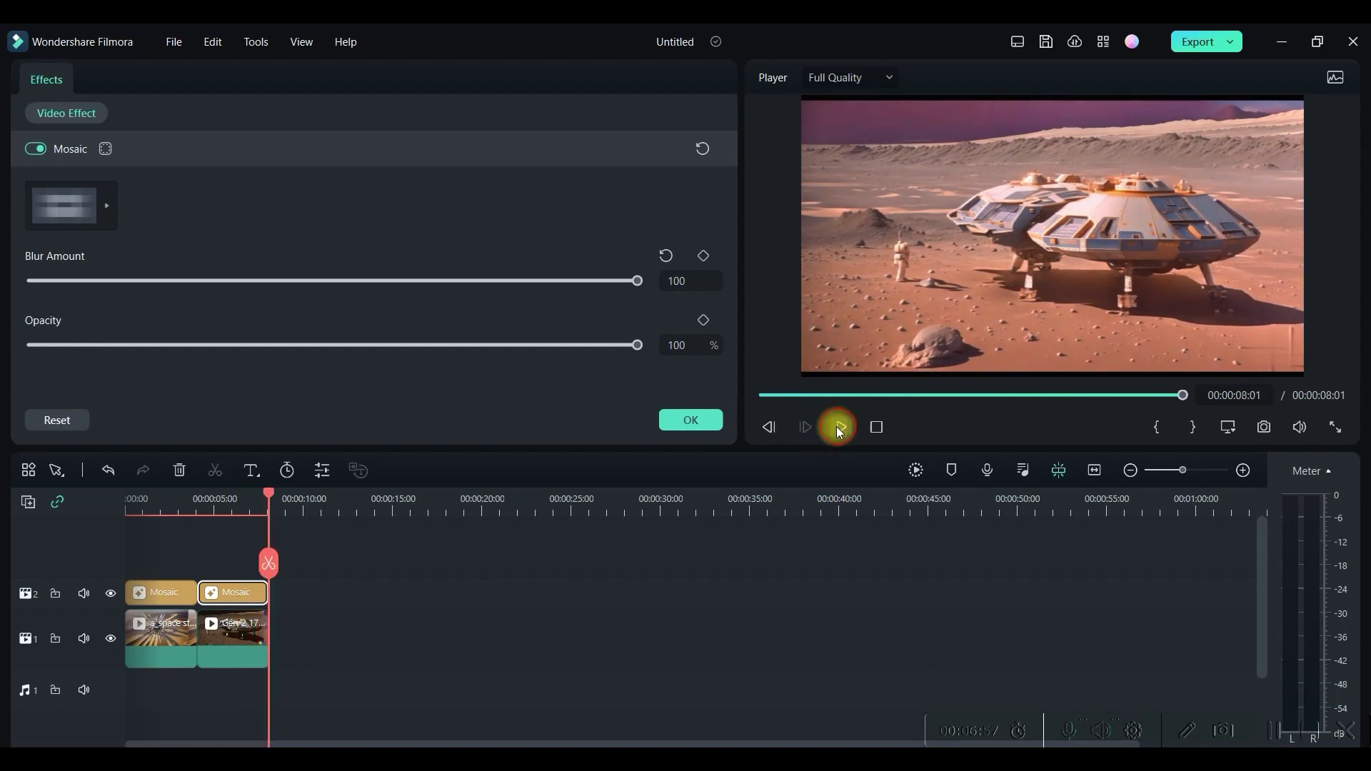
- Replay and stop the project, then deselect the mosaic layer
{"action": "left_click", "coordinate": [841, 427]}
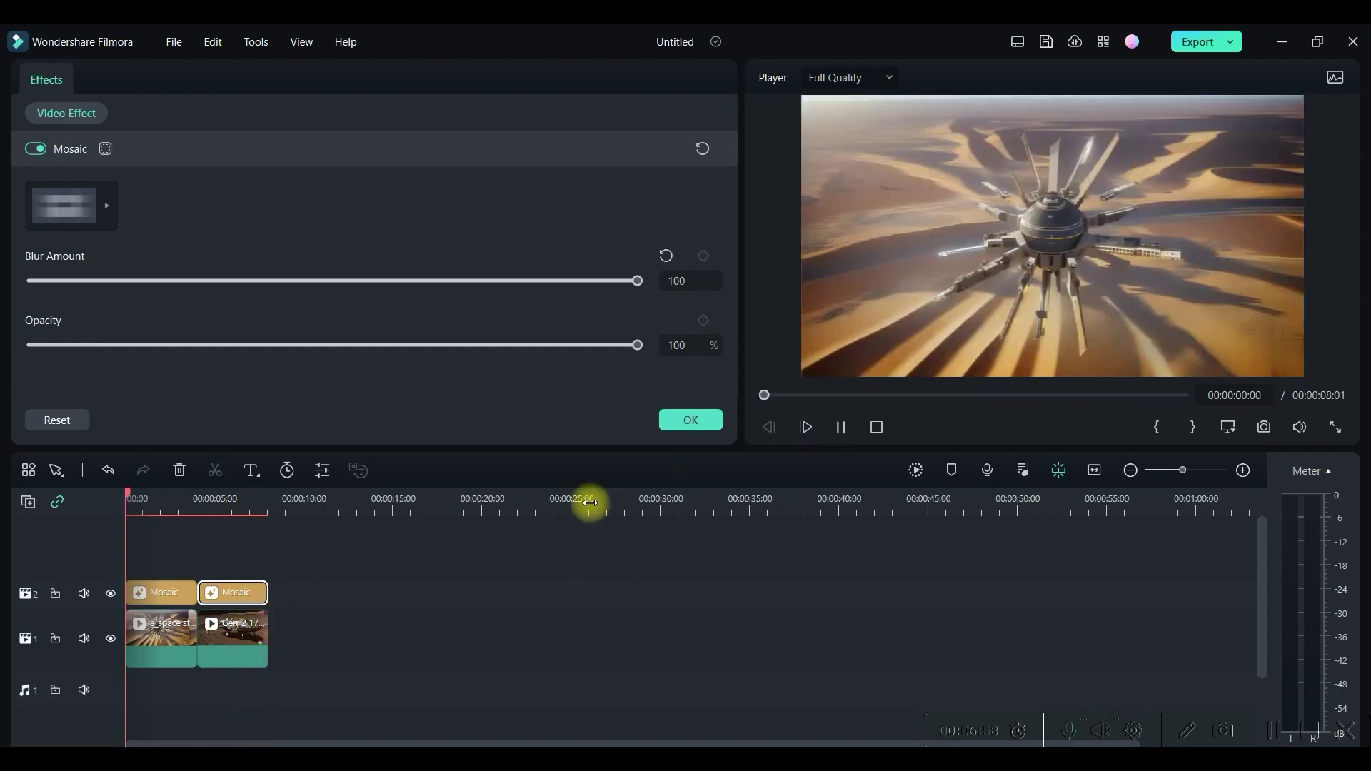
{"action": "left_click", "coordinate": [840, 427]}
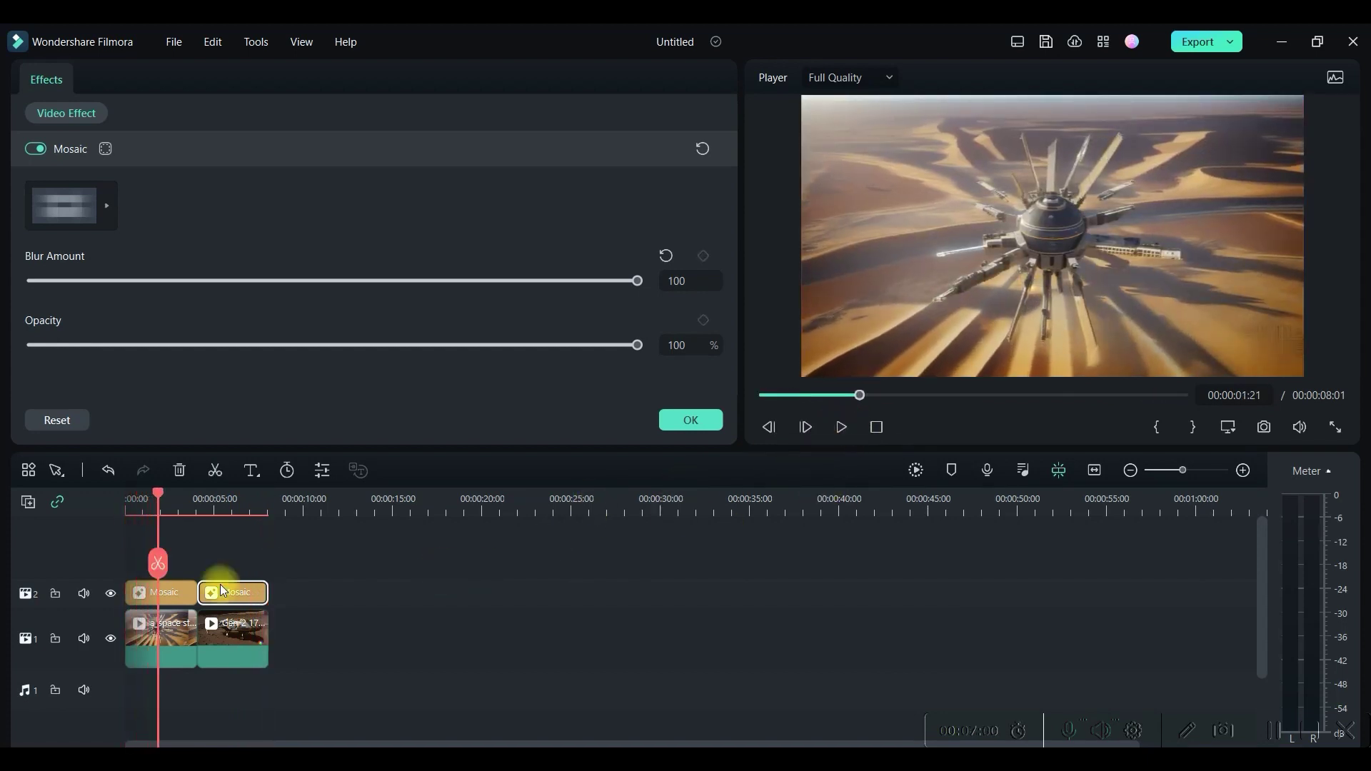
{"action": "left_click", "coordinate": [354, 650]}
- Add a third Mosaic layer above the Gen-2 clip and move its box to the bottom-right watermark
{"action": "left_click_drag", "start_coordinate": [248, 213], "coordinate": [267, 586]}
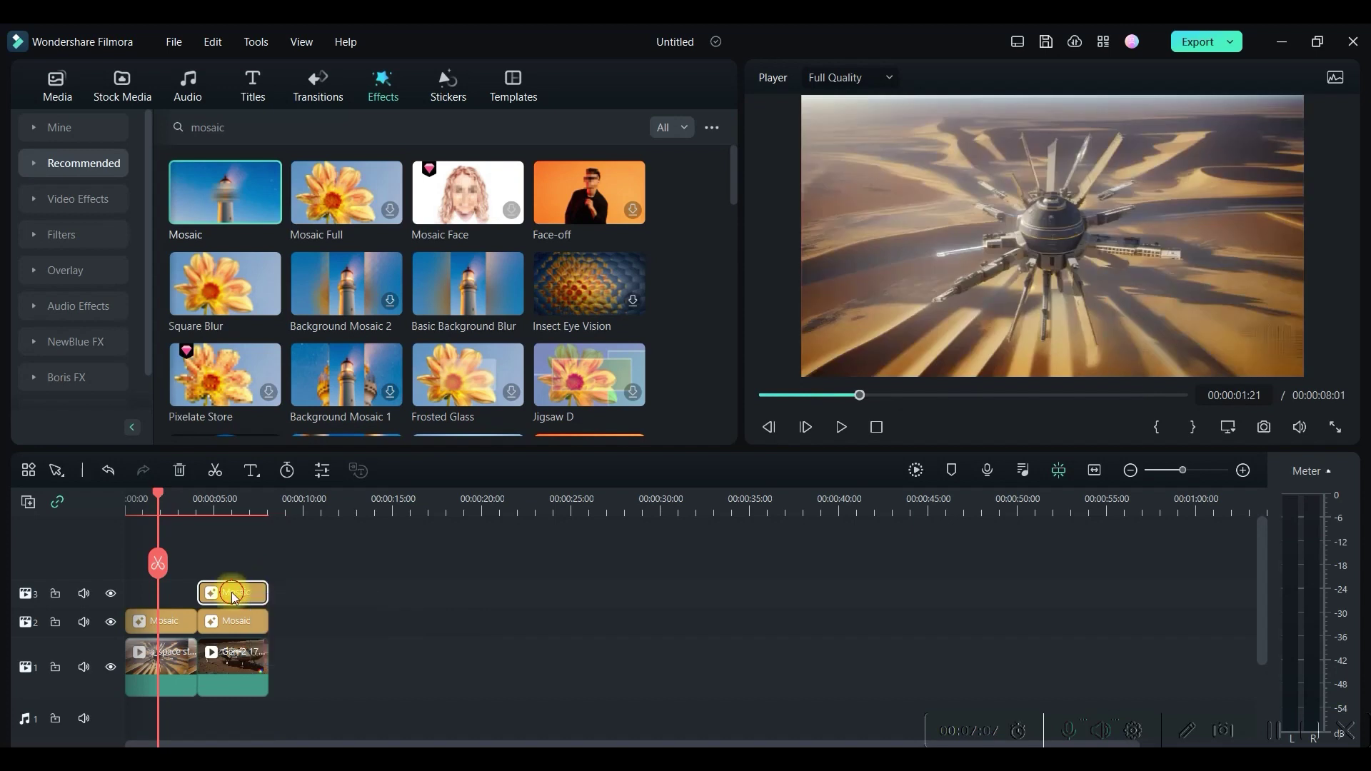
{"action": "double_click", "coordinate": [233, 595]}
{"action": "left_click_drag", "start_coordinate": [978, 192], "coordinate": [1031, 229]}
{"action": "left_click_drag", "start_coordinate": [1099, 257], "coordinate": [1248, 352]}
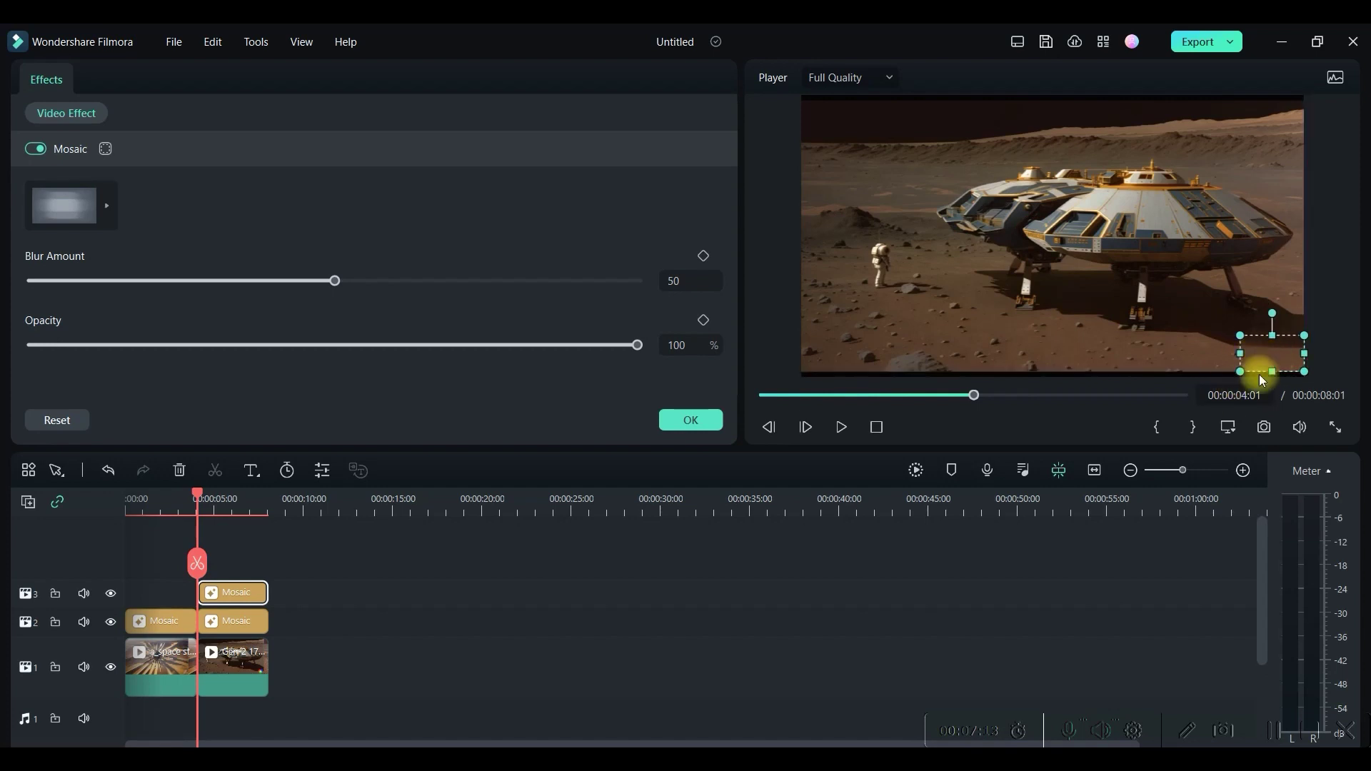